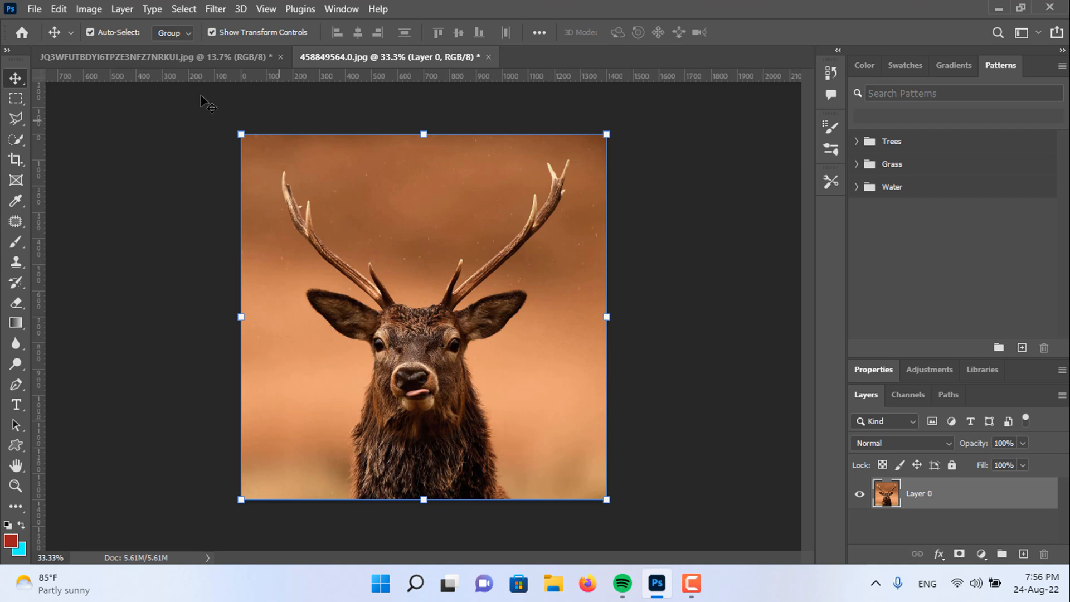
Step: Select the deer automatically with the Quick Selection tool's Select Subject command
click(14, 143)
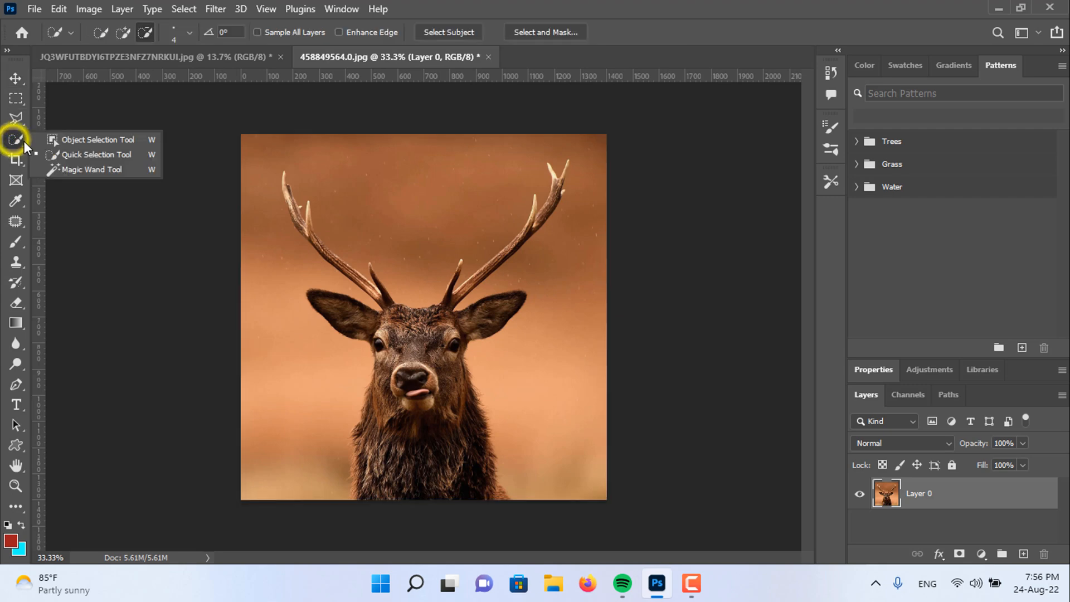
click(44, 159)
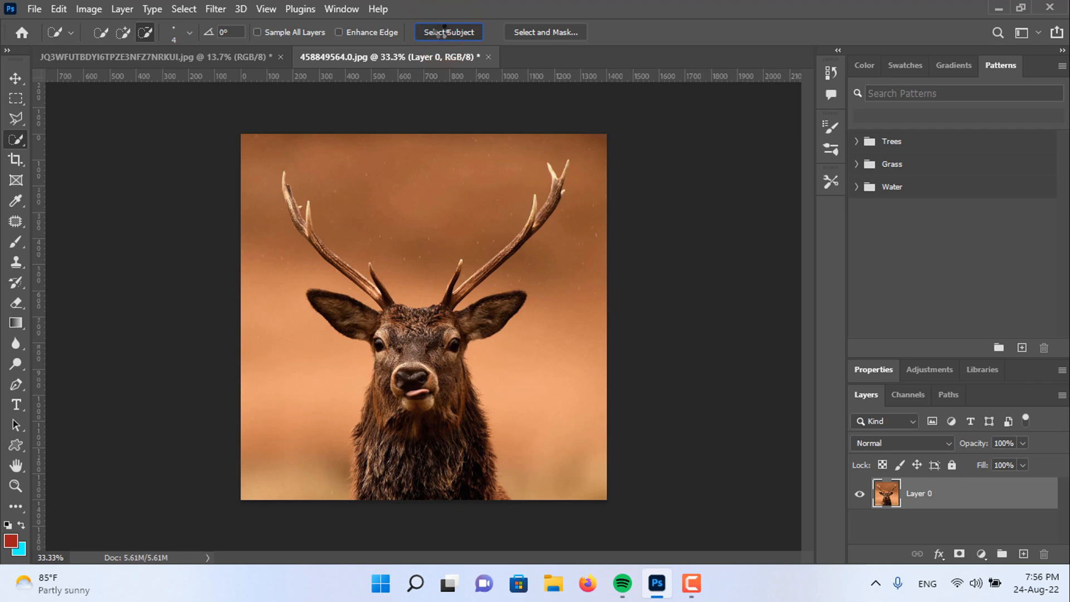
click(443, 32)
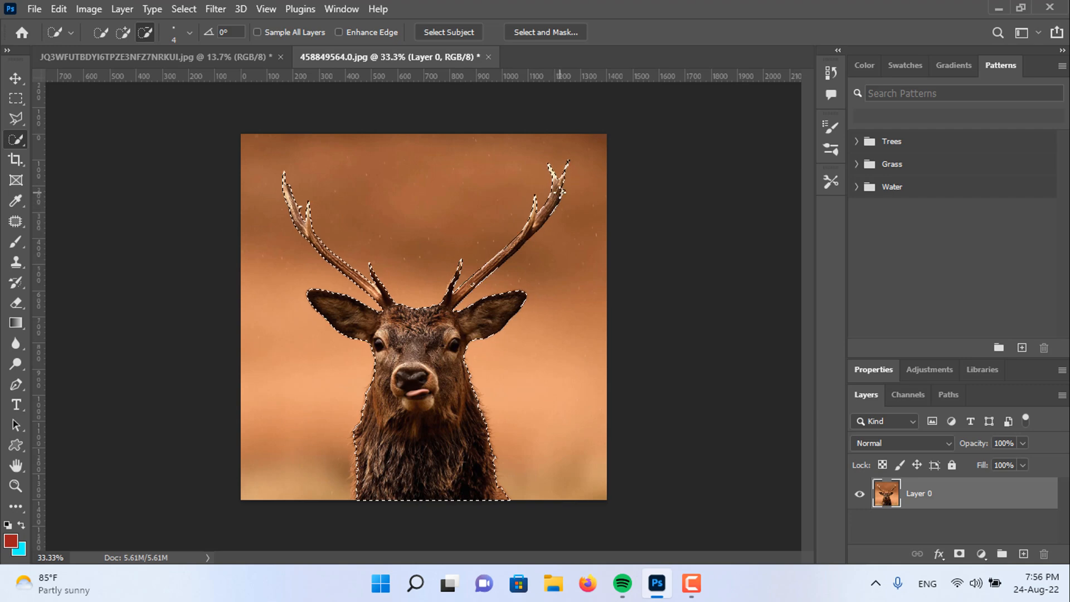
Step: Add the missed edge of the right antler's forked tip to the selection with the Quick Selection tool
scroll(561, 195, up, 4)
scroll(641, 162, up, 5)
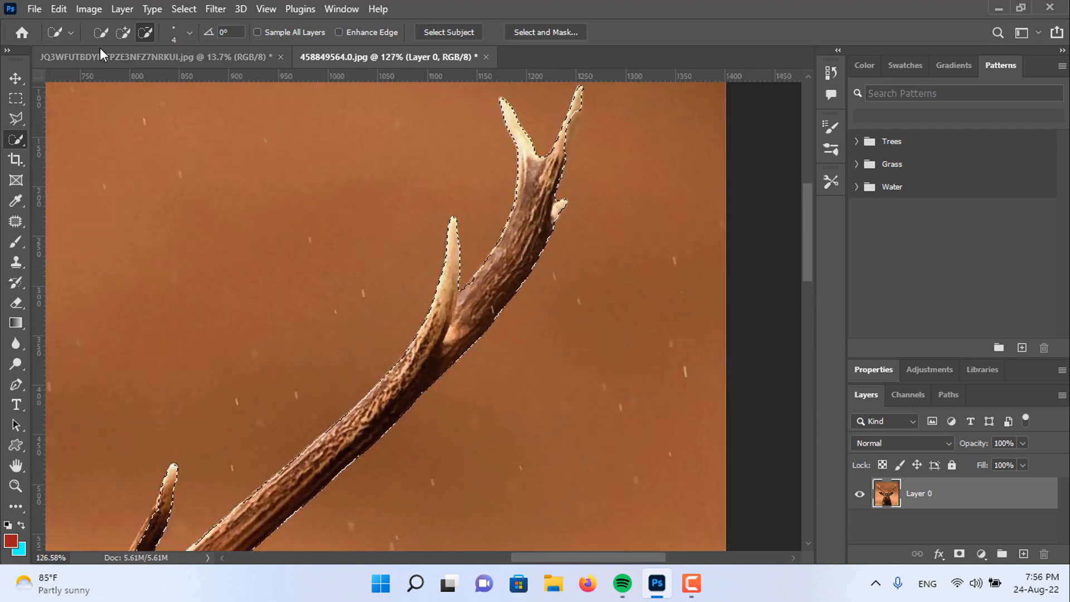
click(122, 32)
scroll(598, 148, up, 4)
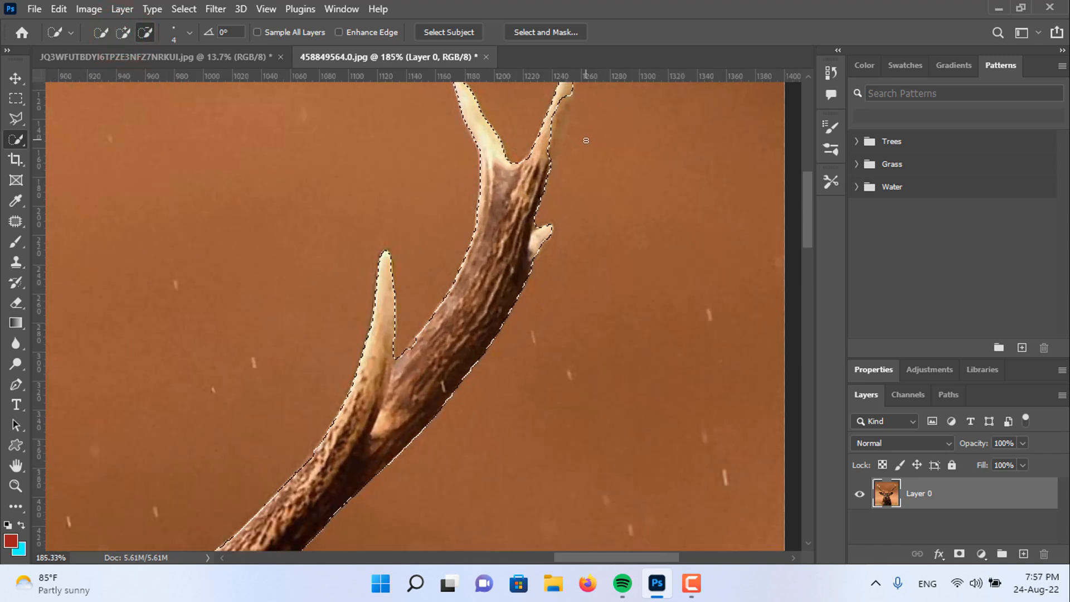
drag(530, 142, 547, 112)
scroll(568, 249, up, 3)
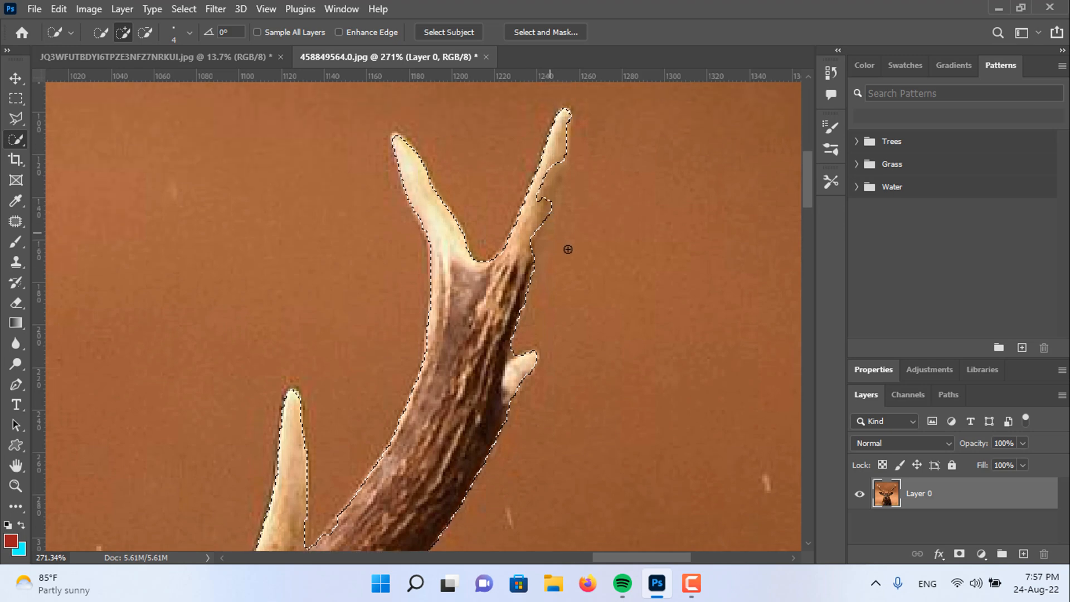
drag(542, 212, 554, 179)
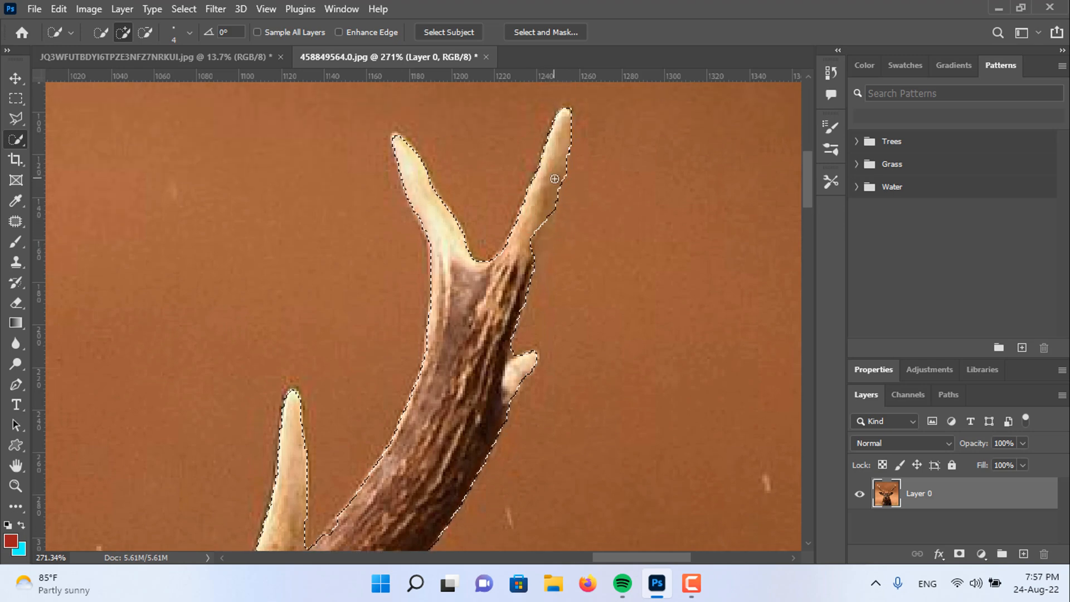
Step: Add the lower part of the right antler, just above the ear, to the selection
alt+scroll(470, 393, down, 9)
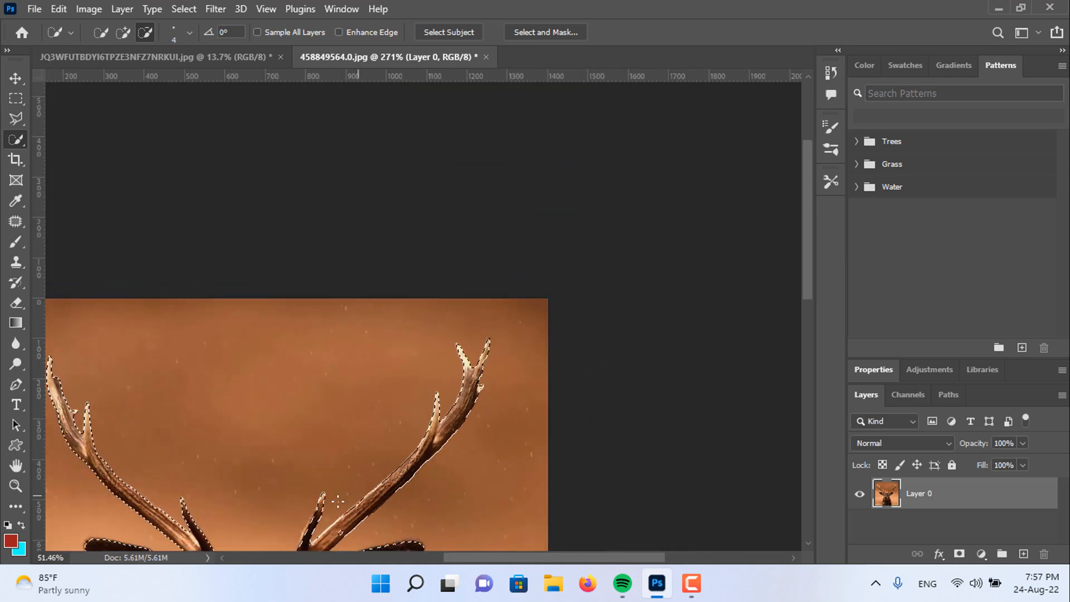
alt+scroll(338, 501, down, 2)
alt+scroll(506, 245, up, 8)
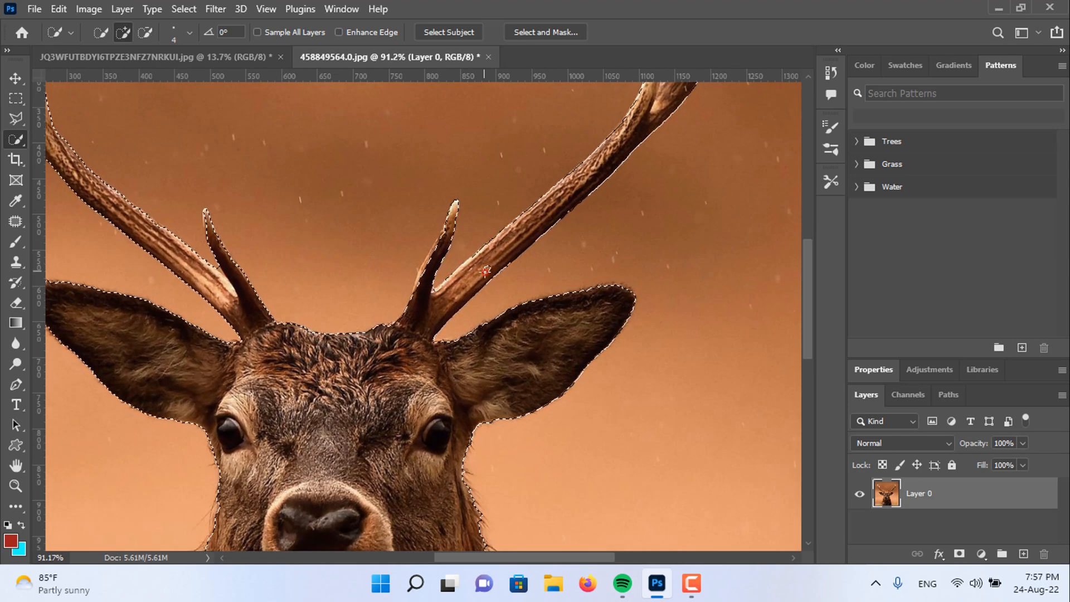
click(485, 270)
click(485, 269)
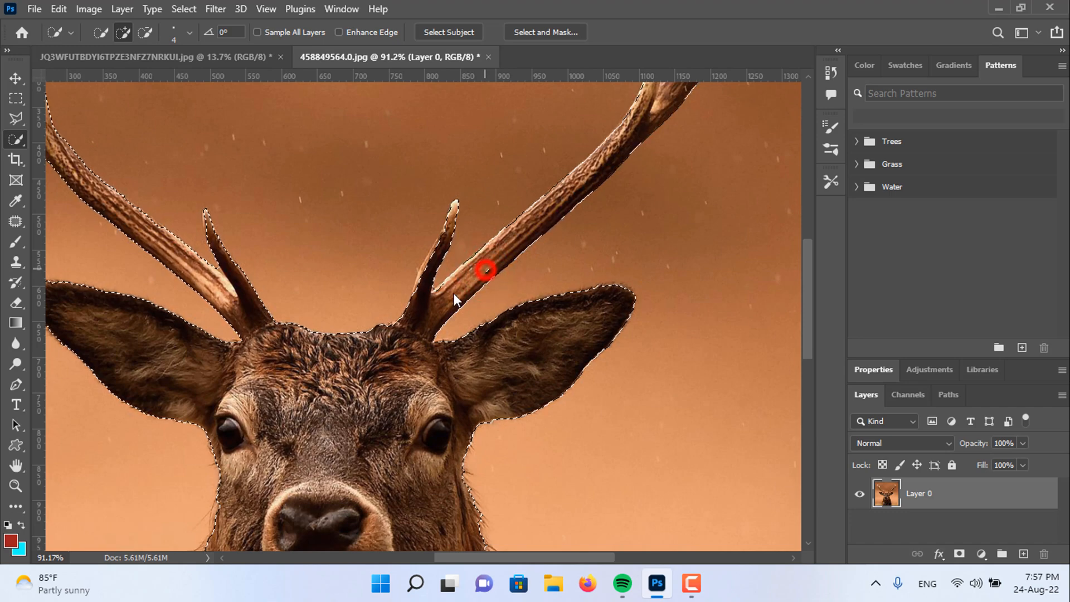
alt+scroll(275, 376, down, 2)
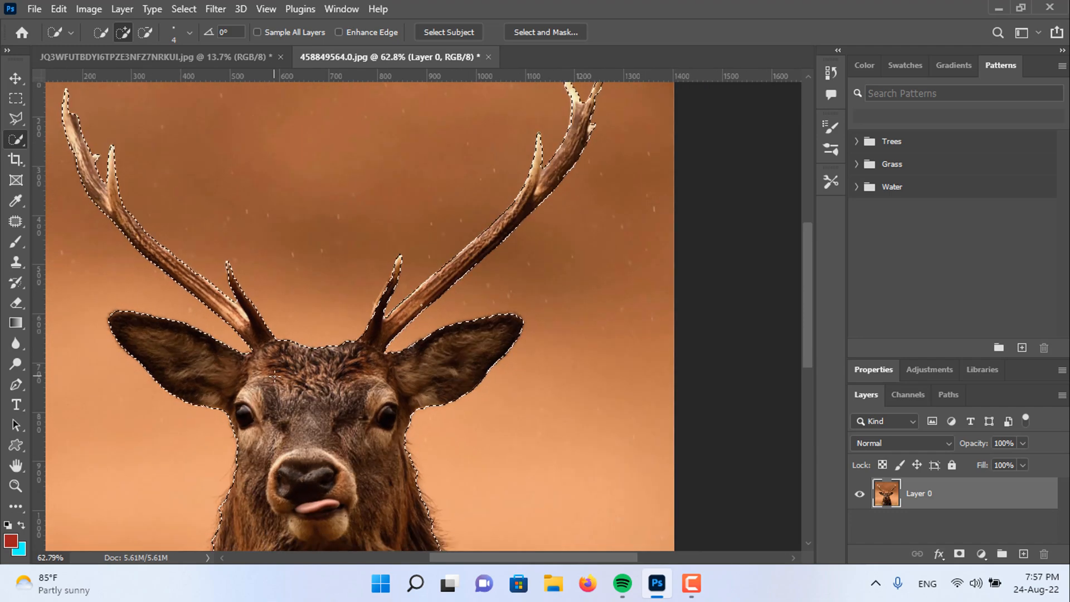
alt+scroll(275, 372, down, 2)
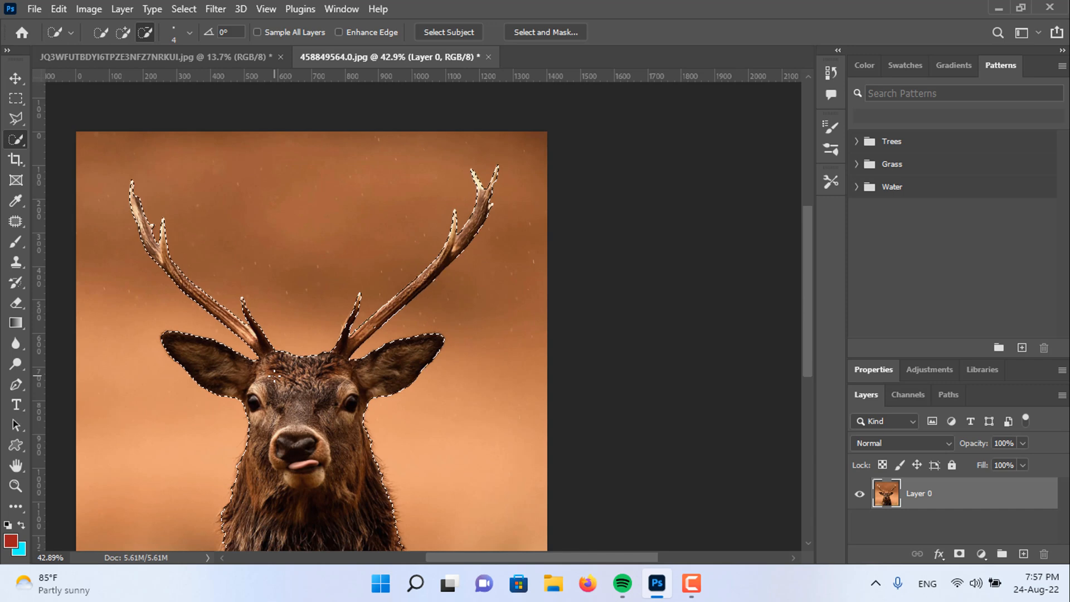
alt+scroll(398, 345, down, 1)
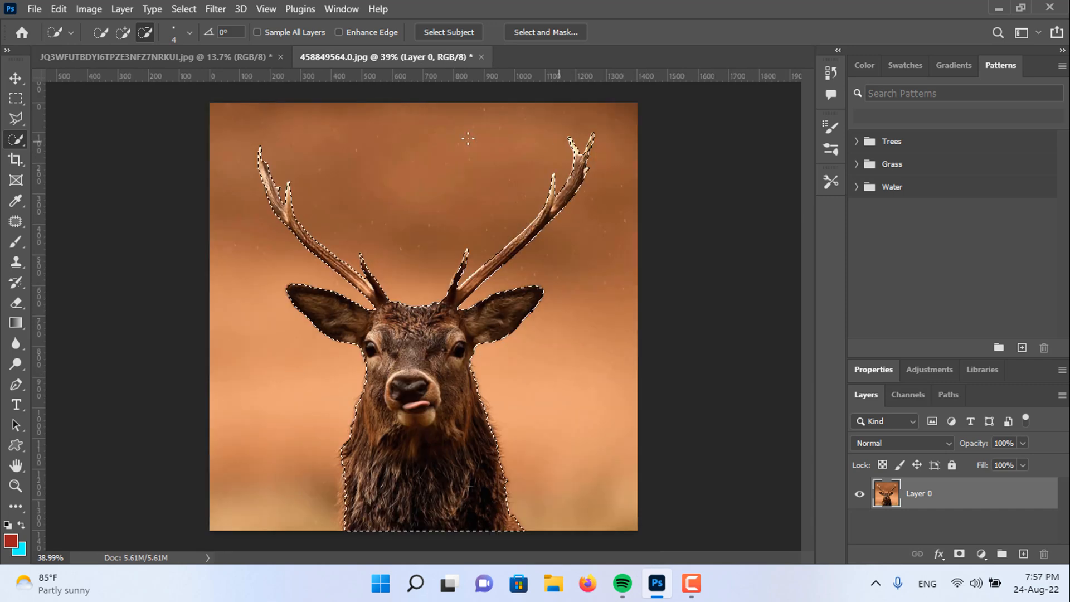
Step: Open Select and Mask for the deer selection and preview it in Onion Skin view at 50% transparency
click(564, 31)
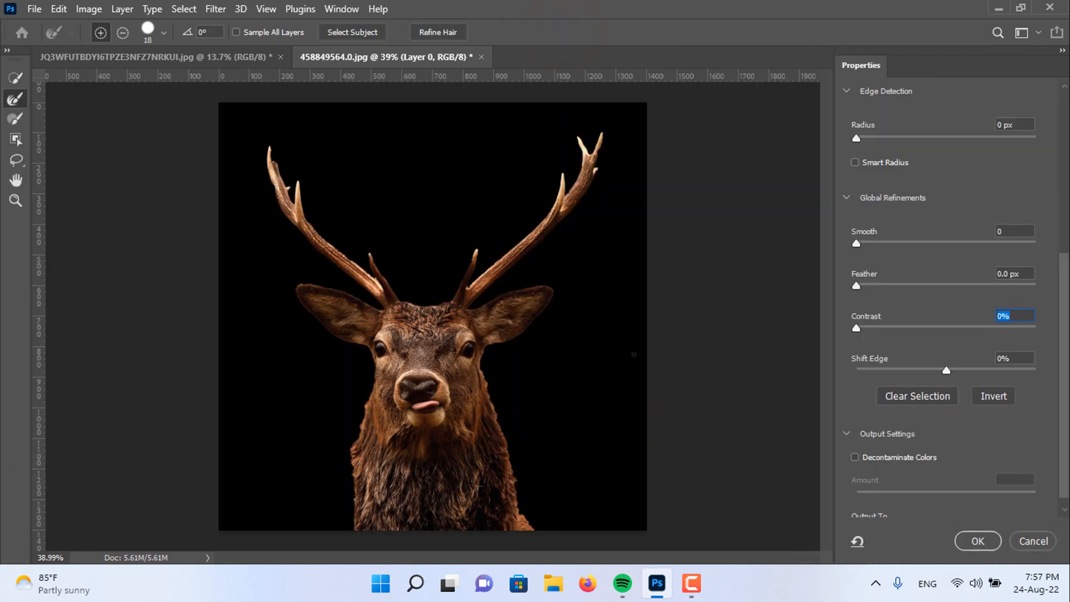
scroll(913, 155, up, 5)
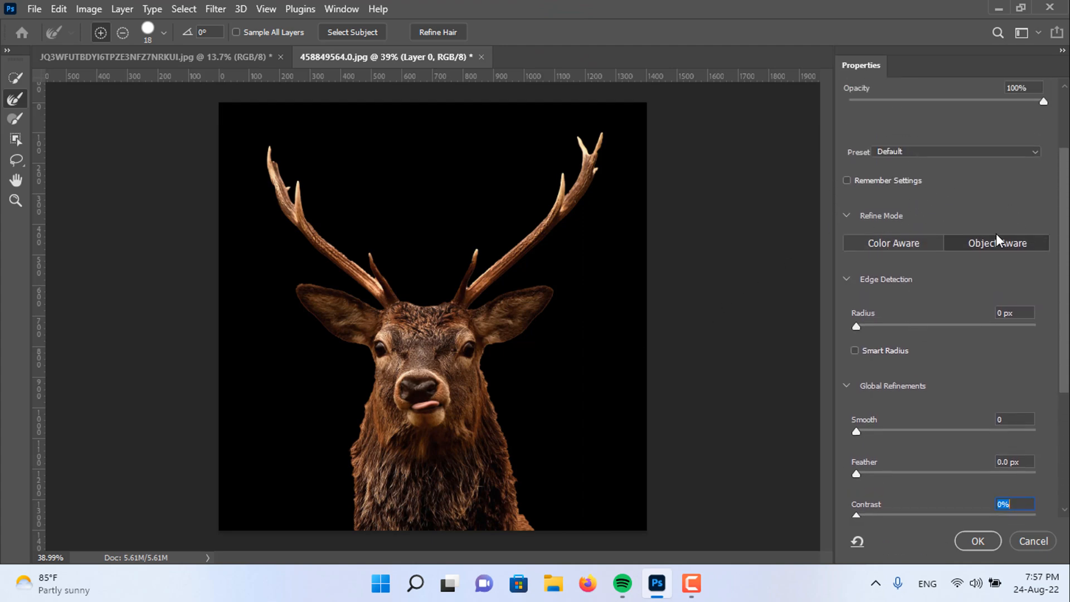
drag(1066, 170, 1064, 92)
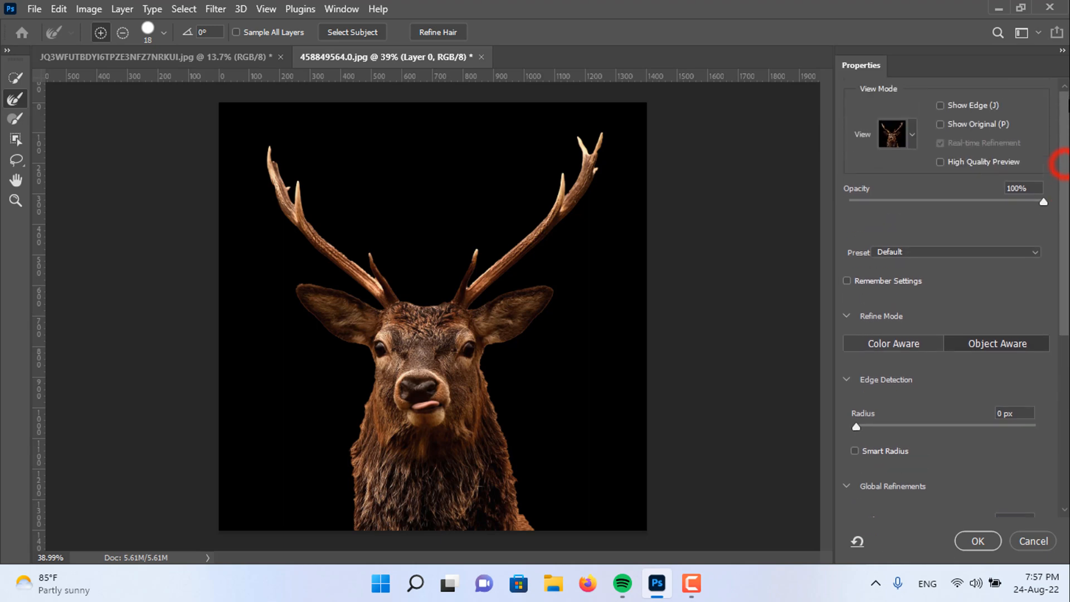
click(908, 131)
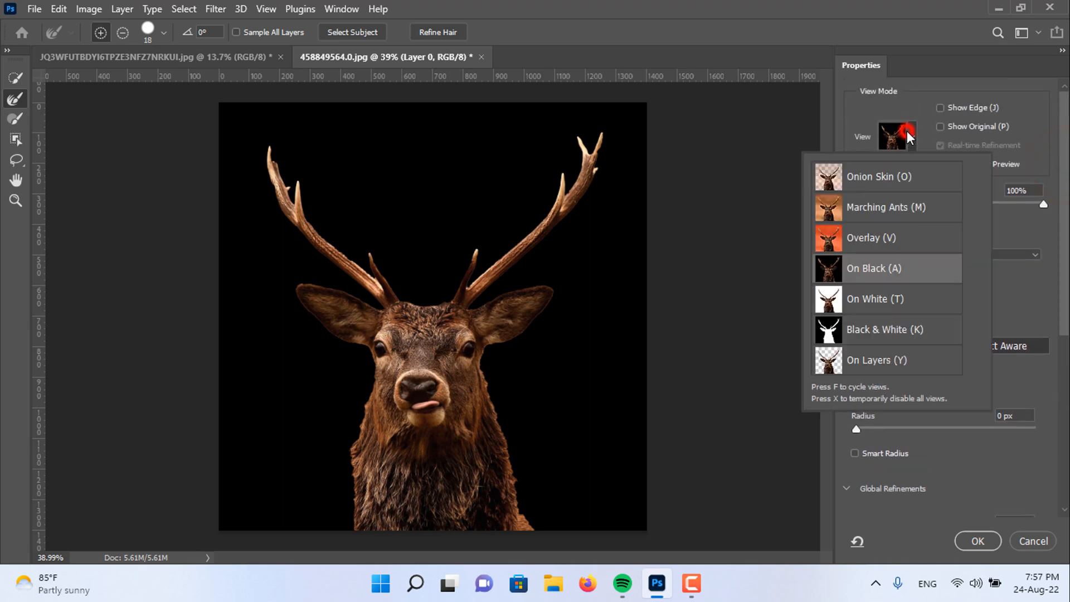
click(858, 177)
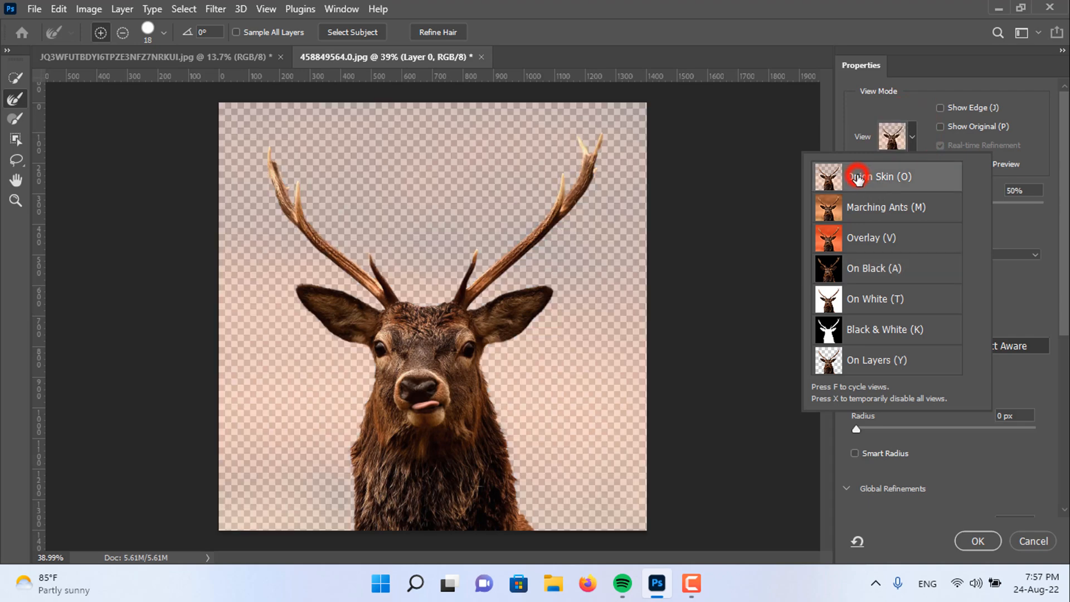
click(909, 138)
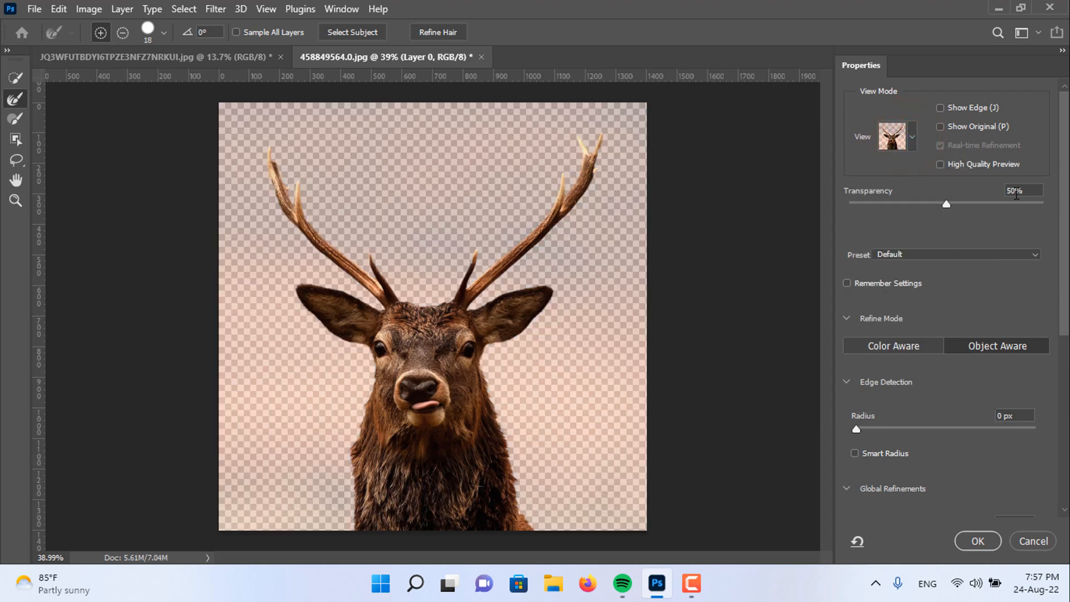
key(BackSpace)
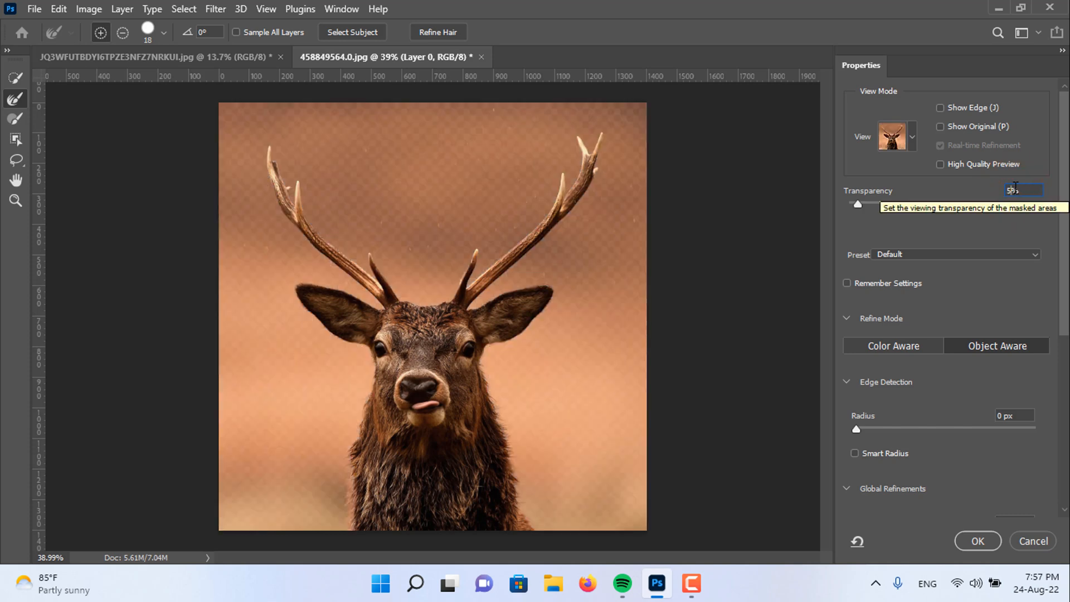
text(50)
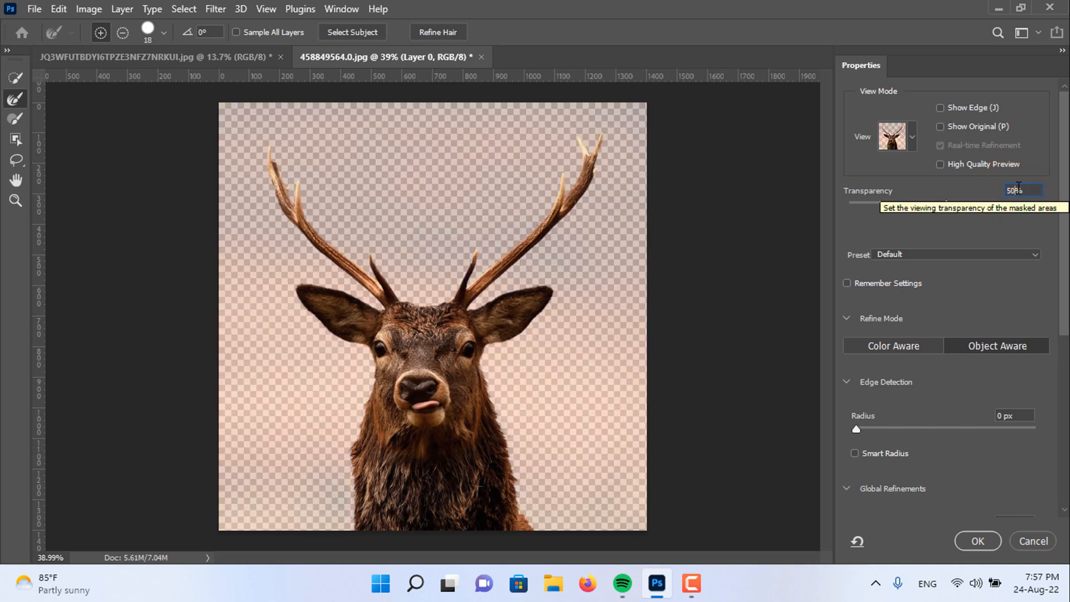
click(961, 224)
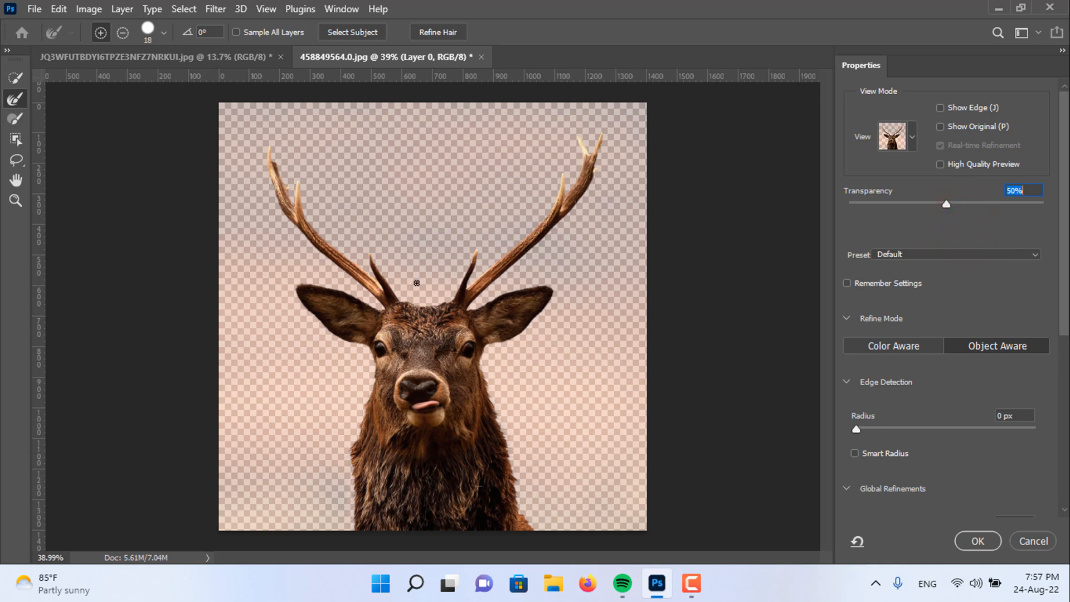
Step: Refine the selection edges around the tips of both antlers with the Refine Edge Brush
click(15, 201)
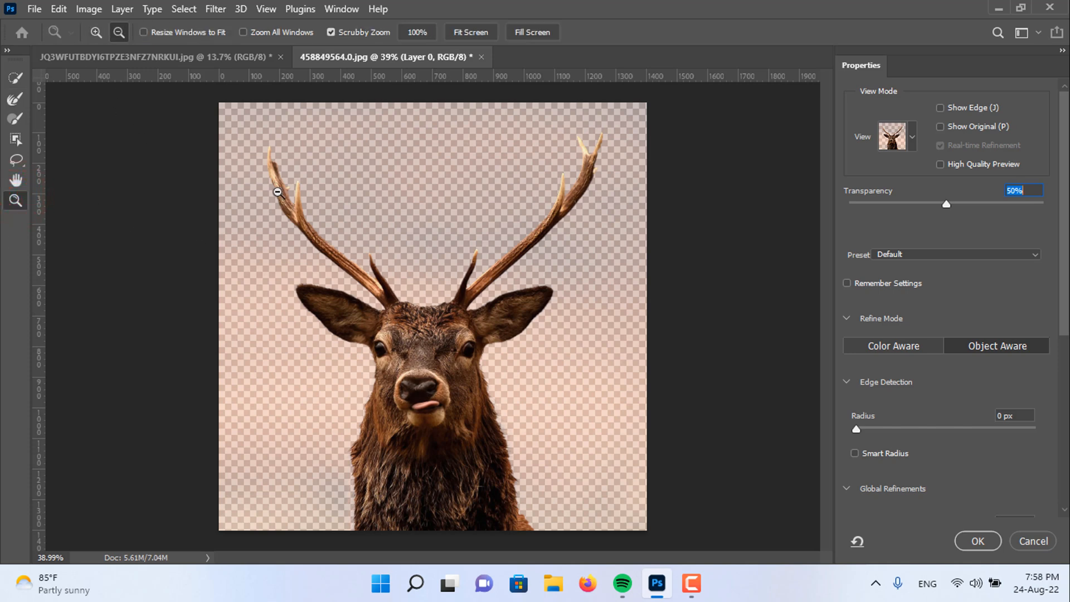
click(291, 210)
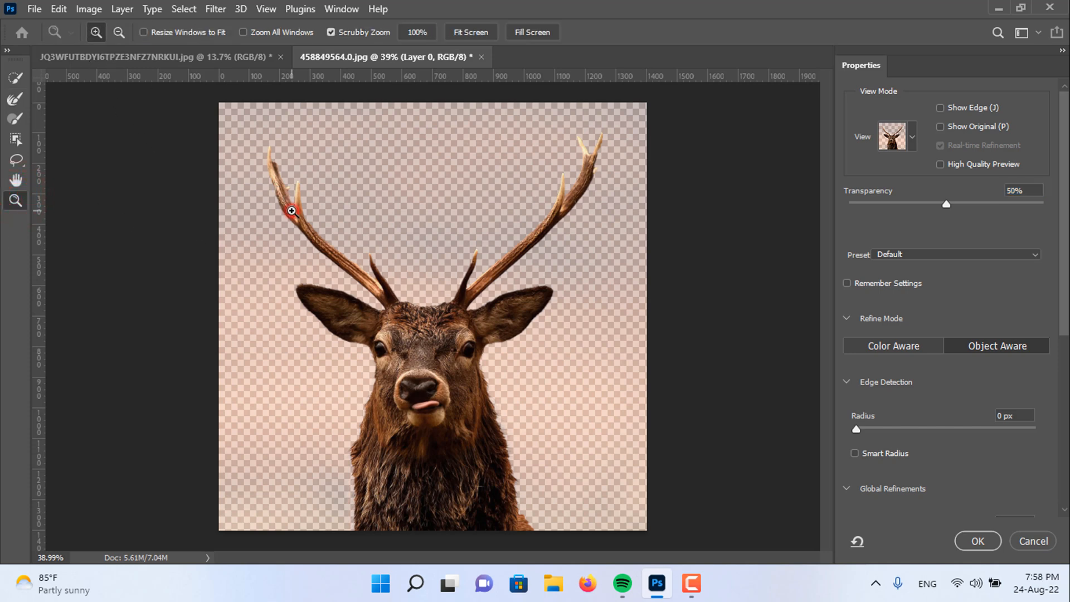
click(292, 211)
click(287, 210)
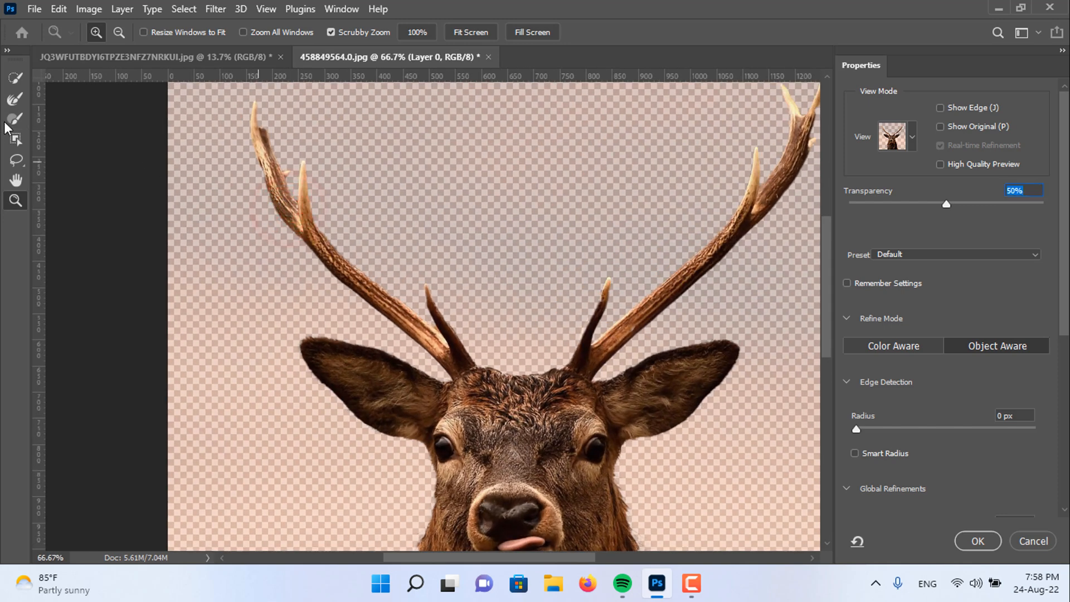
click(15, 99)
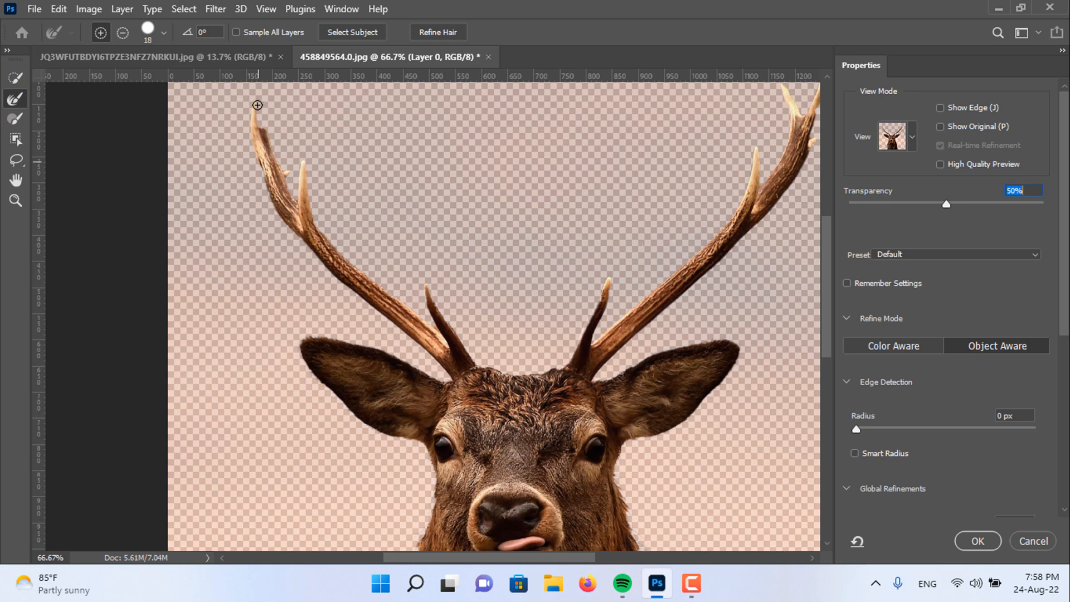
click(258, 103)
drag(779, 186, 645, 243)
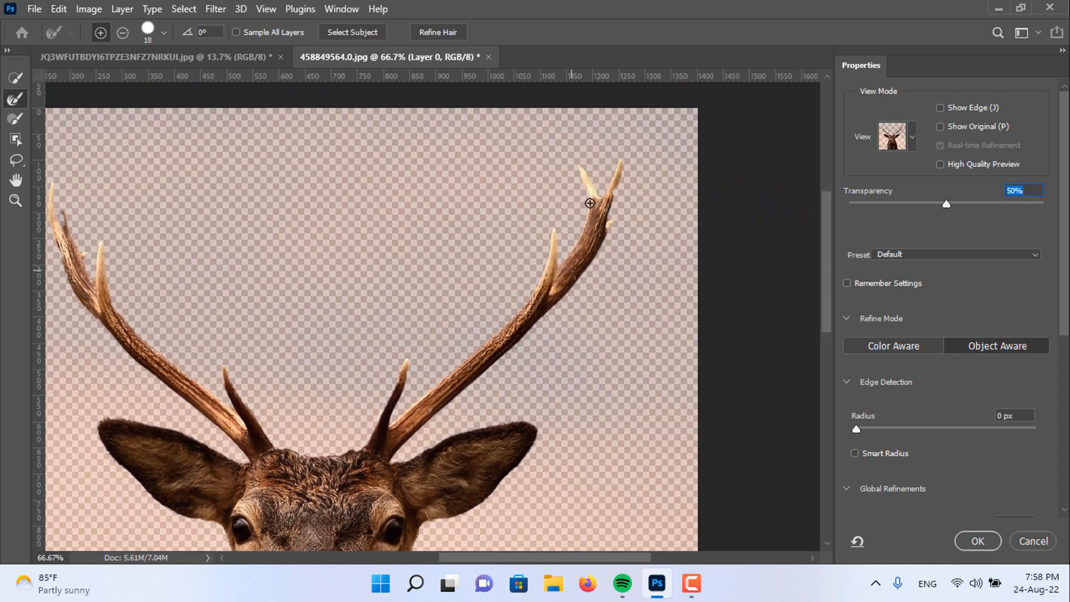
mouse_move(589, 203)
mouse_down()
mouse_move(580, 166)
mouse_move(601, 195)
mouse_move(628, 165)
mouse_up()
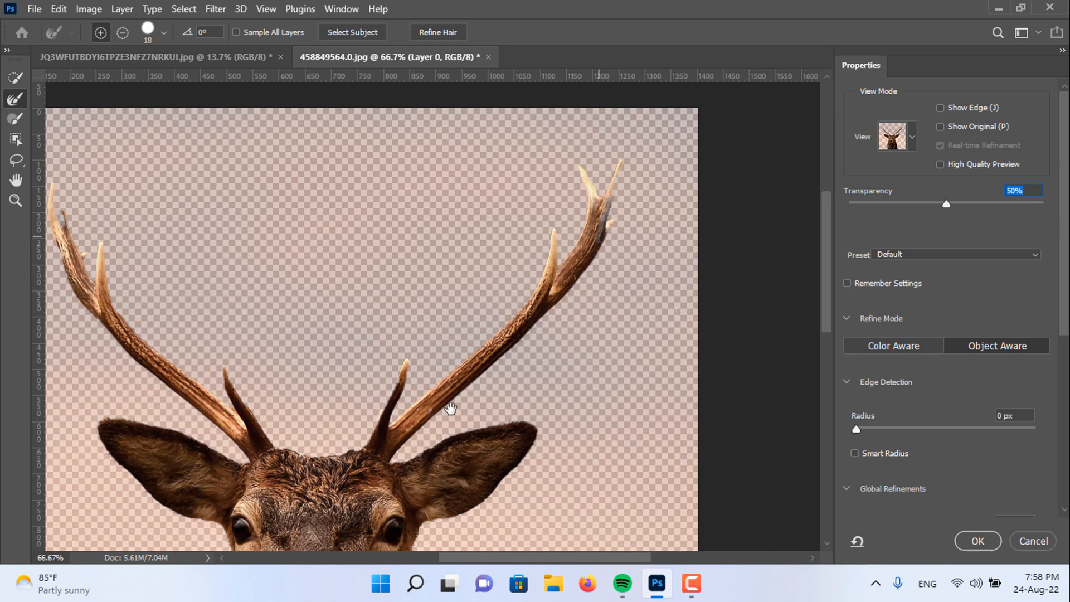
Step: Paint along the fur on both sides of the deer's face and neck with the Refine Edge Brush
drag(419, 467, 449, 155)
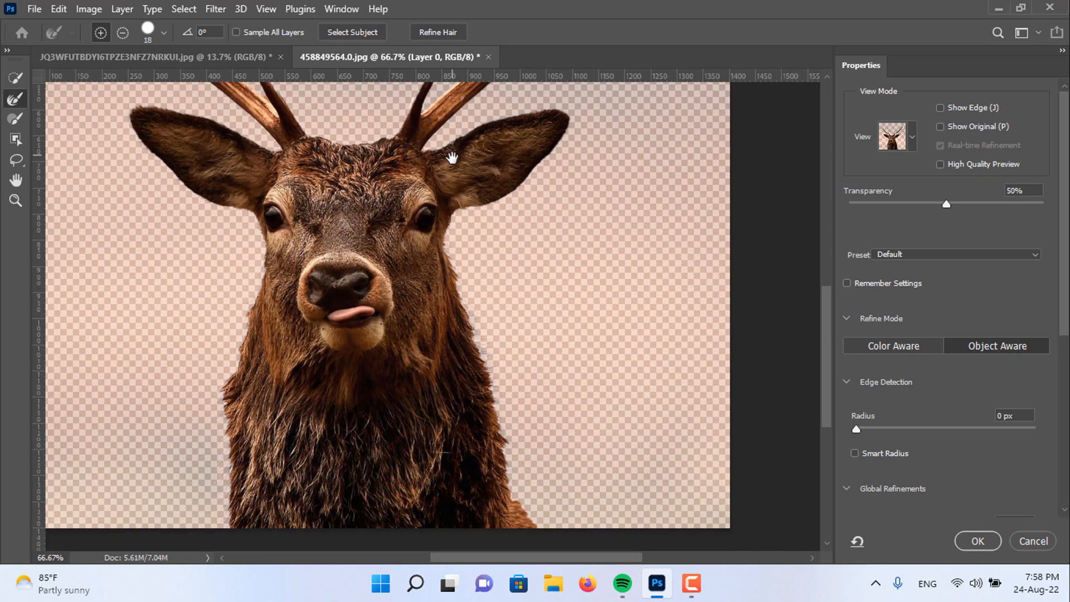
mouse_move(448, 232)
mouse_down()
mouse_move(450, 278)
mouse_move(537, 536)
mouse_up()
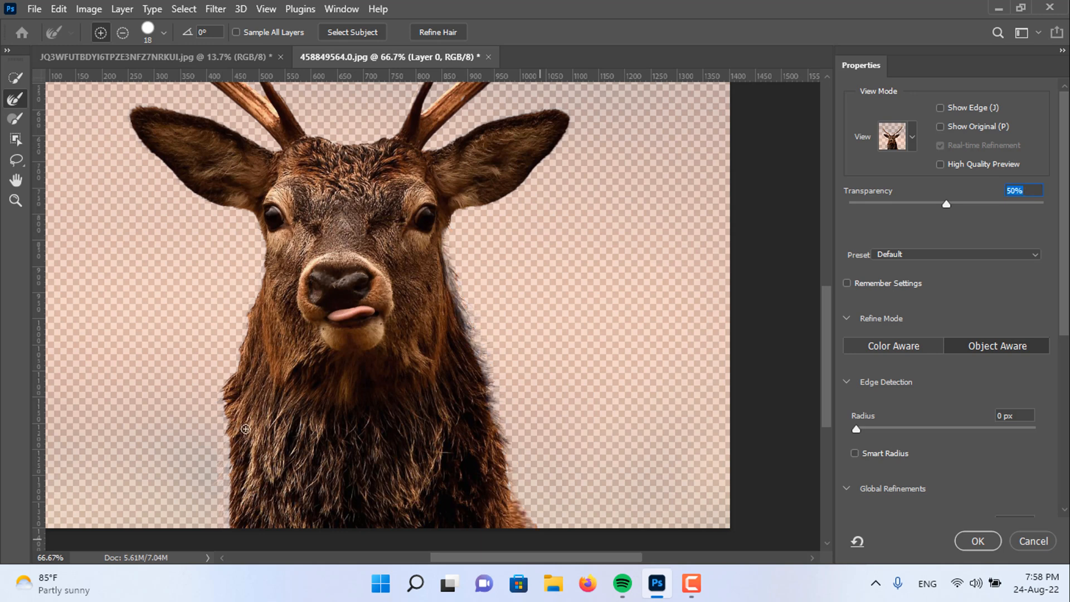
mouse_move(228, 535)
mouse_down()
mouse_move(233, 389)
mouse_move(265, 245)
mouse_move(263, 221)
mouse_move(240, 207)
mouse_up()
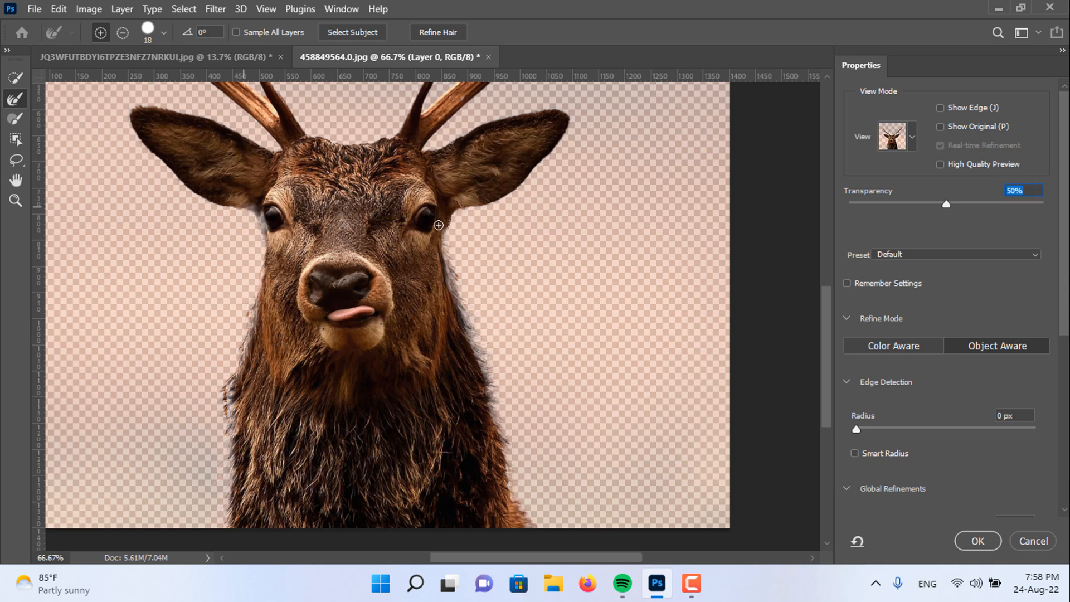
key(alt)
click(16, 200)
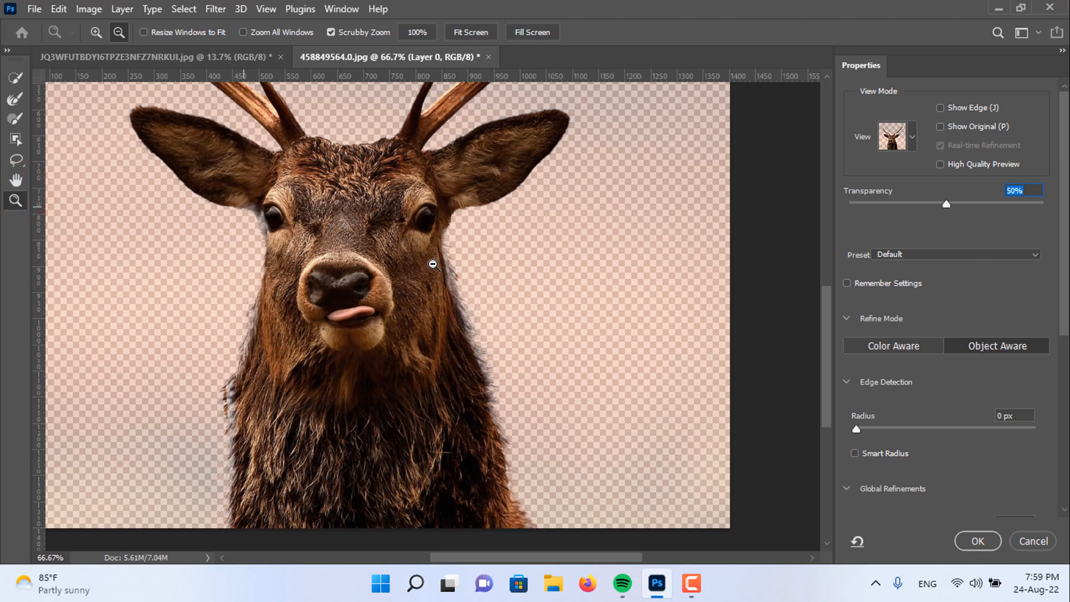
drag(433, 265, 432, 264)
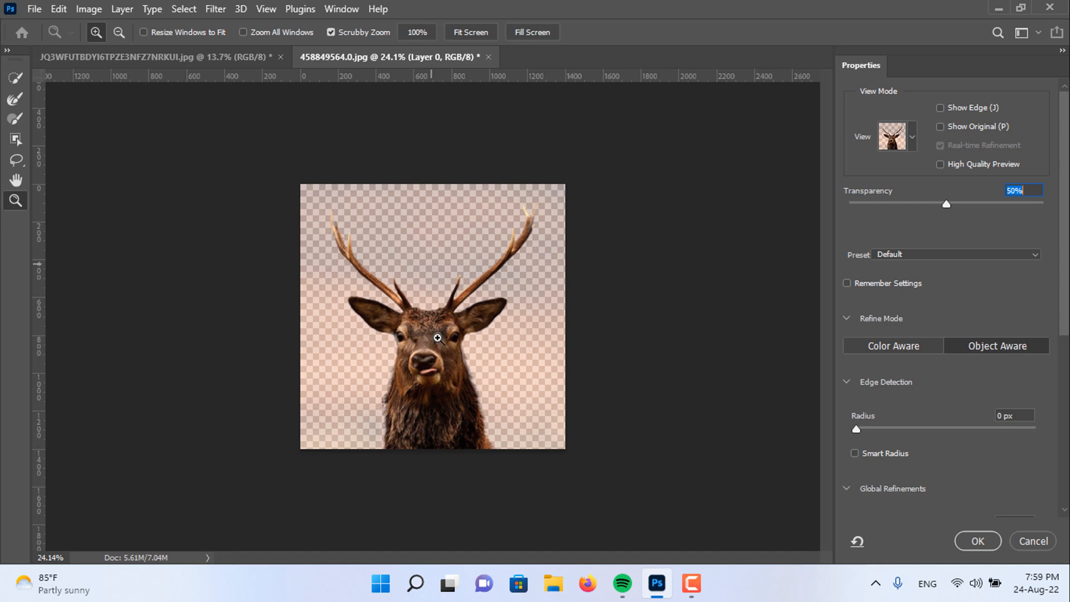
click(15, 99)
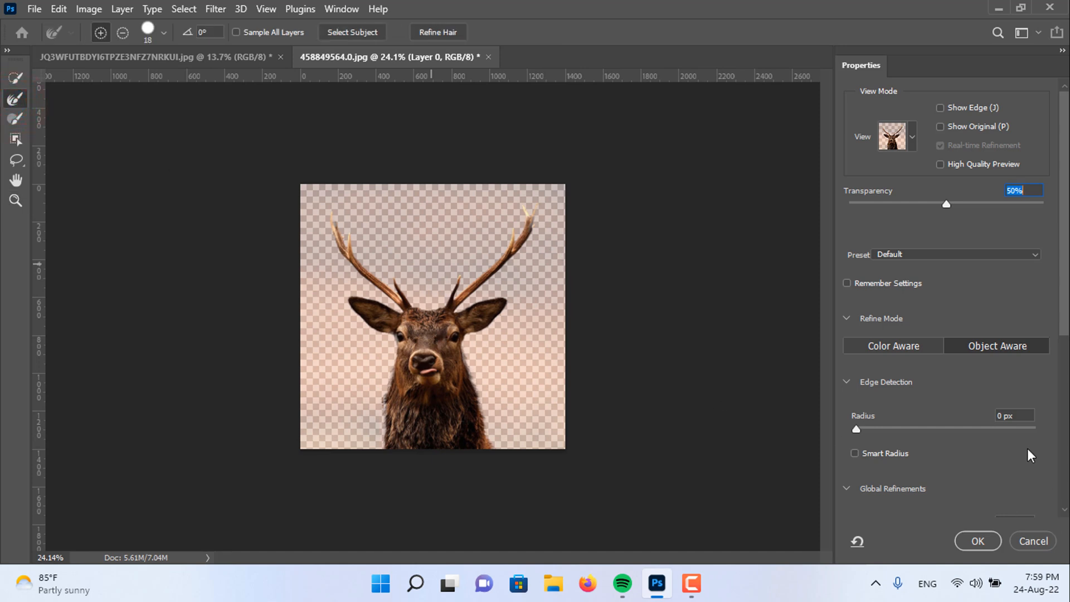
scroll(998, 474, down, 2)
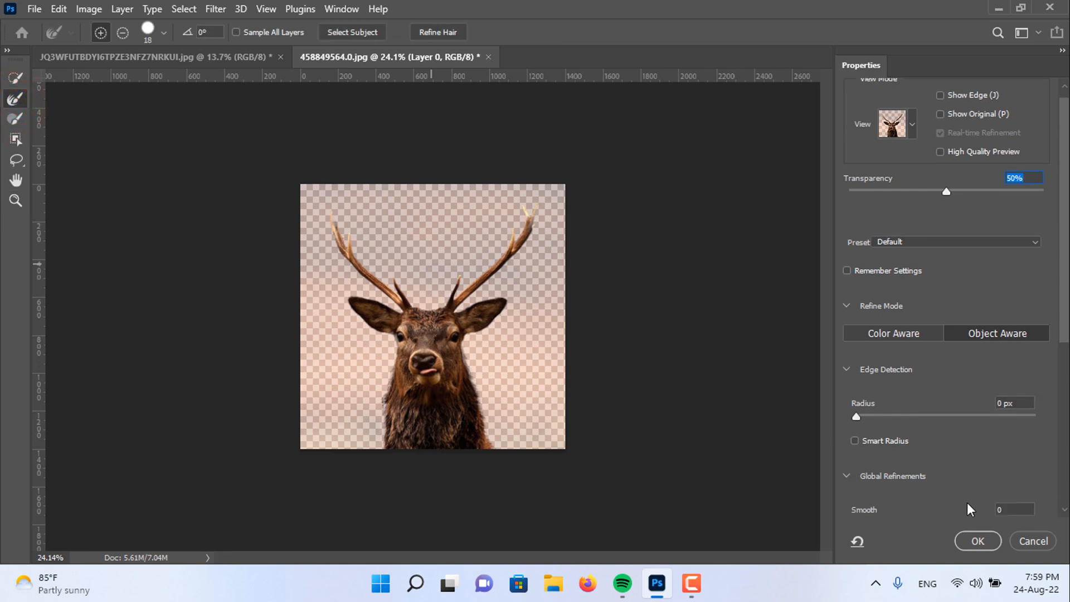
Step: Preview the deer cutout in the On Black view and apply the refined selection
click(913, 112)
click(885, 244)
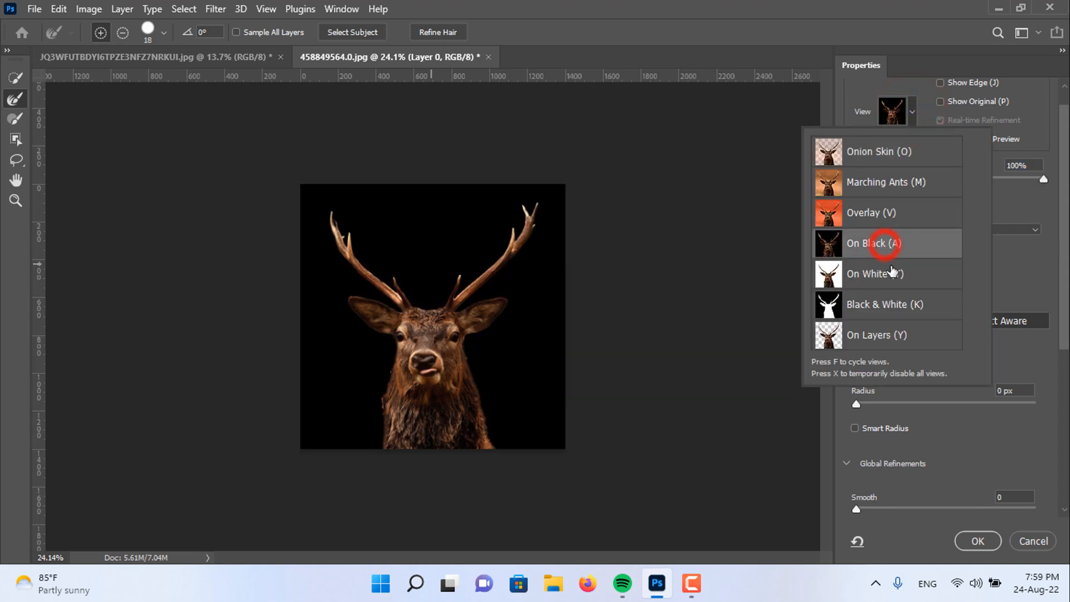
click(980, 541)
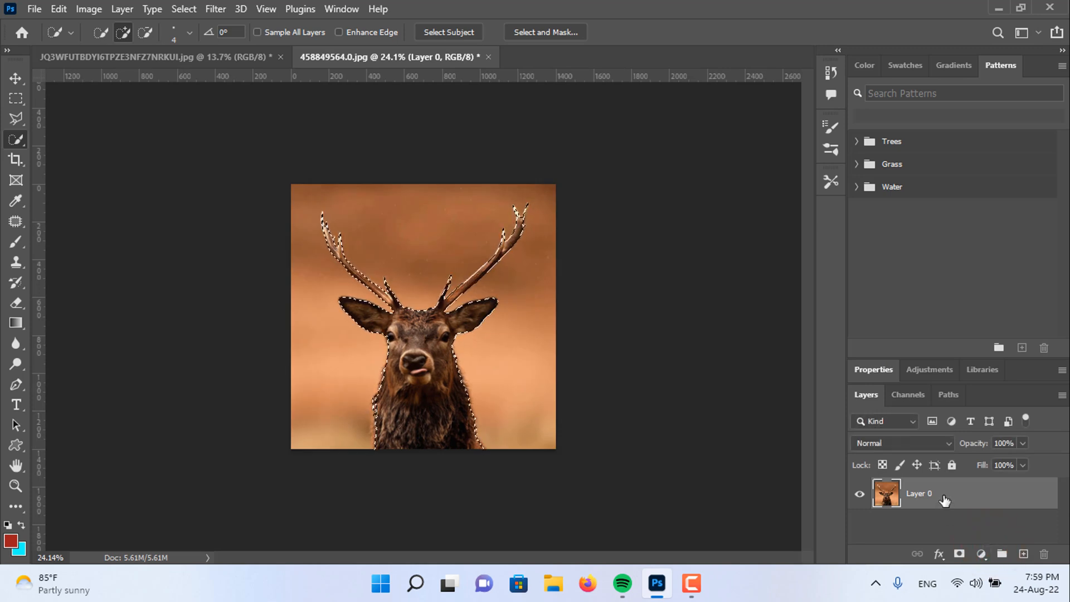
Step: Reopen Select and Mask, enable Decontaminate Colors and output the deer to a New Layer with Layer Mask
click(535, 27)
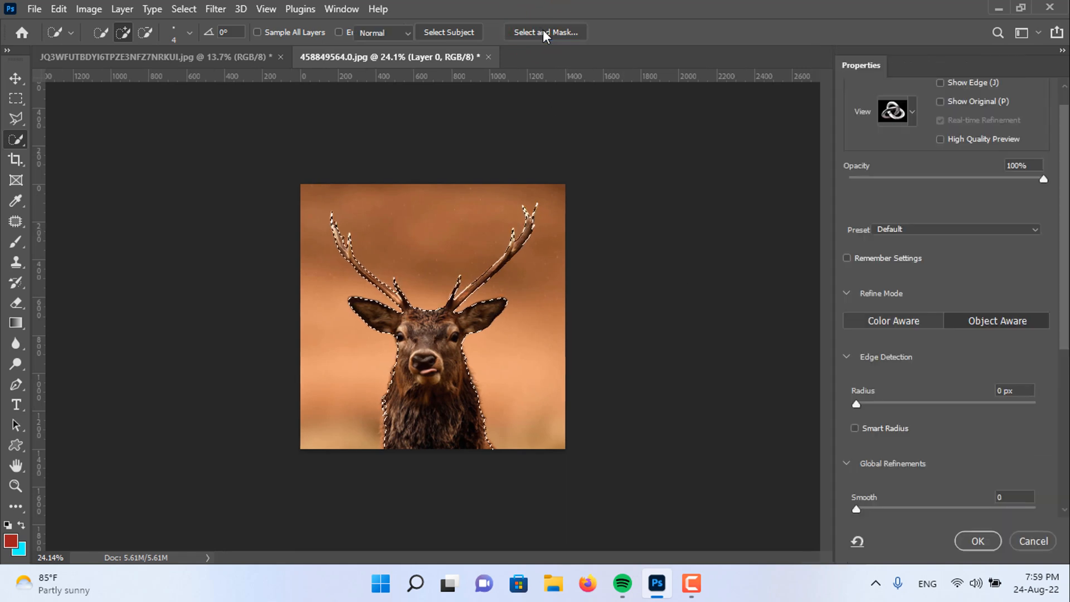
scroll(993, 483, down, 3)
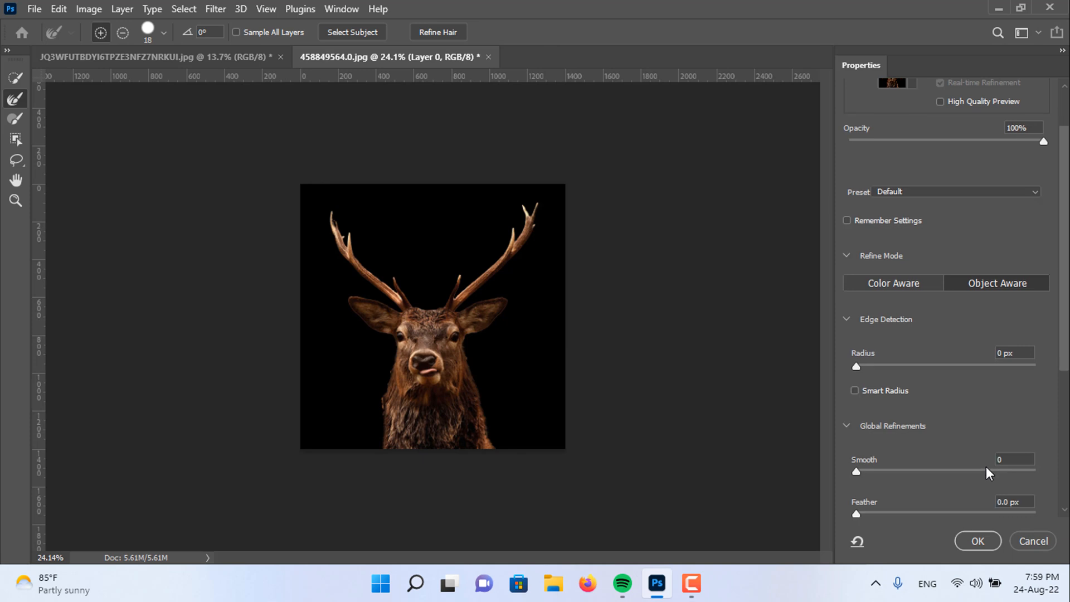
scroll(984, 466, down, 5)
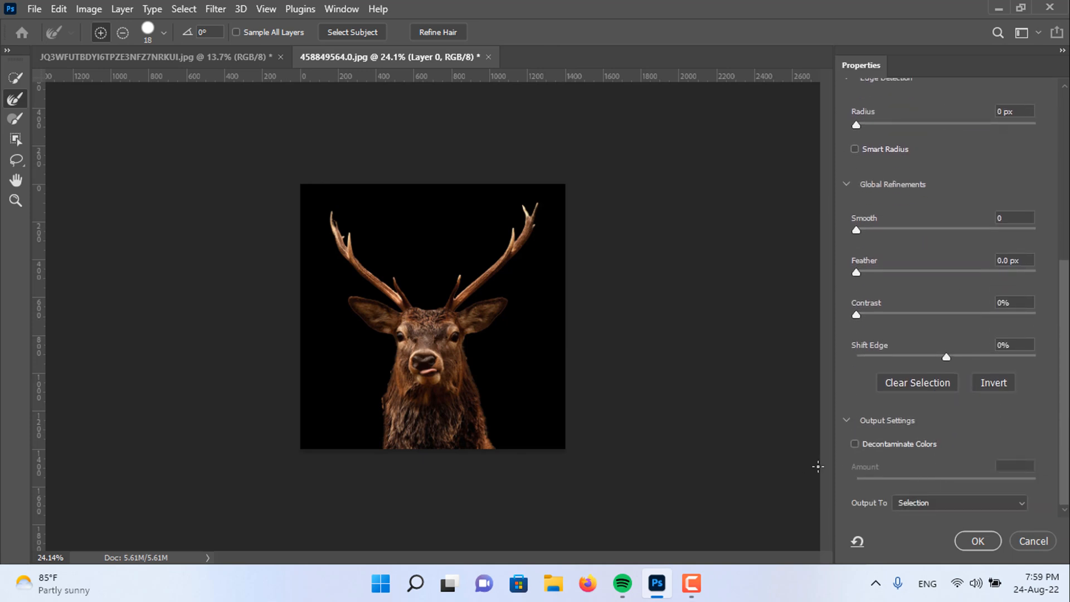
click(854, 443)
click(1012, 502)
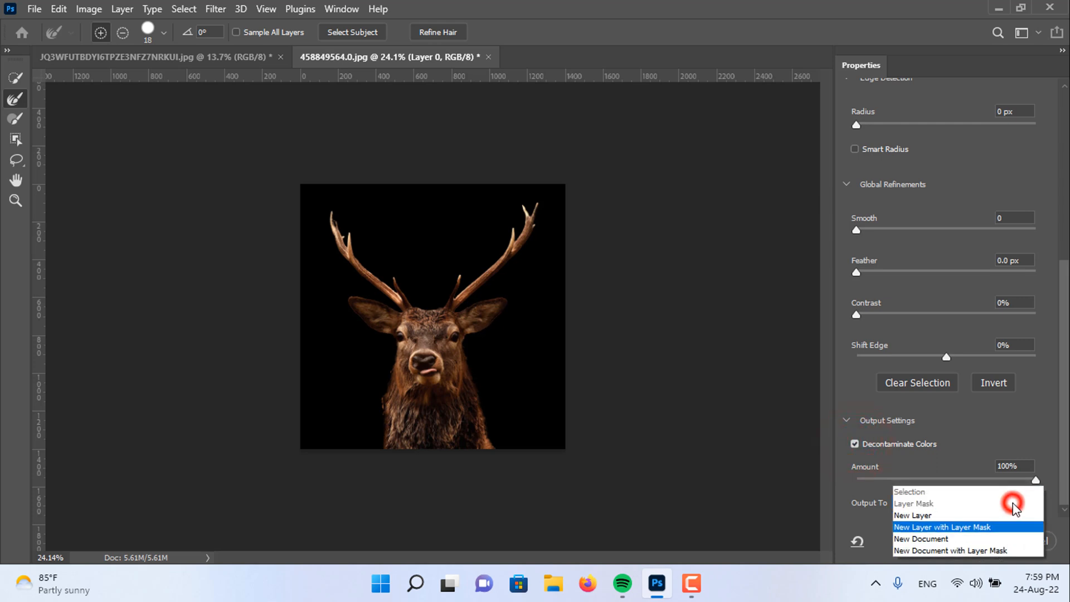
click(973, 527)
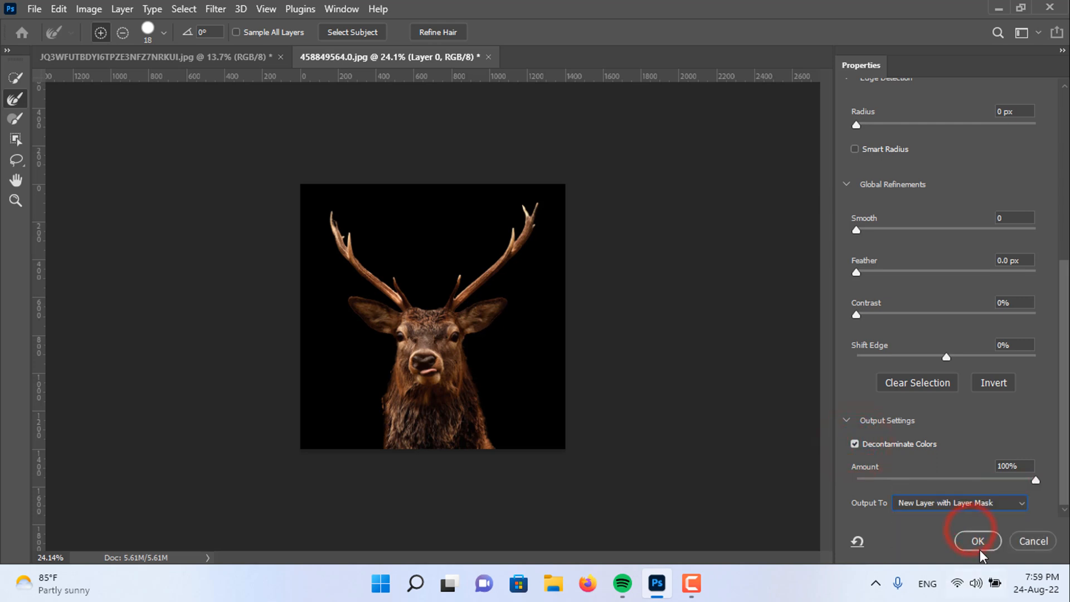
click(978, 541)
Step: Load the mask of Layer 0 copy as a selection and choose the Polygonal Lasso Tool for subtracting from it
shift+click(930, 496)
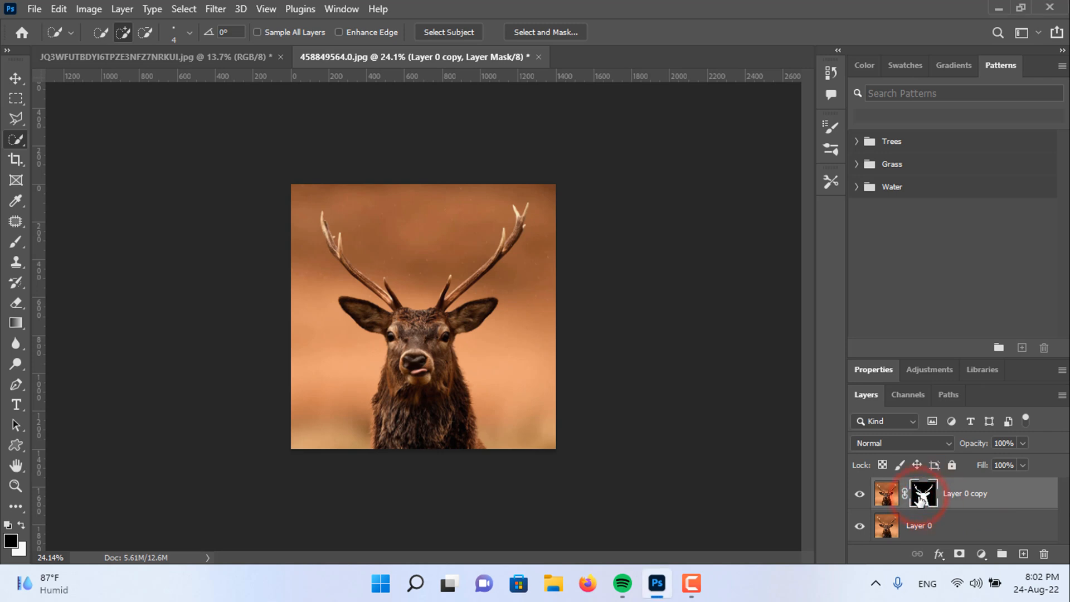
ctrl+click(922, 500)
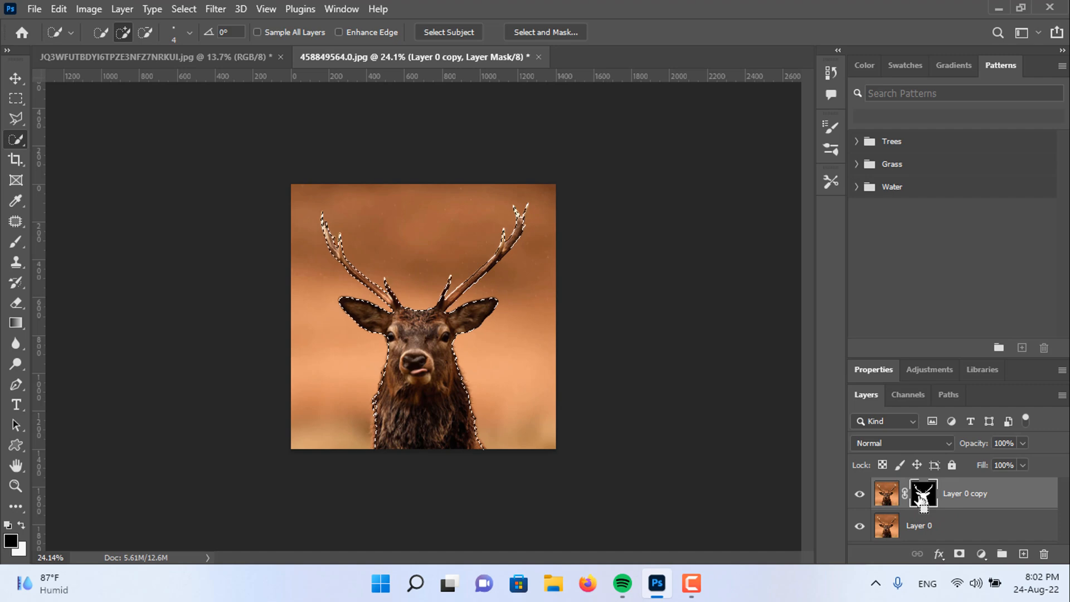
right_click(17, 118)
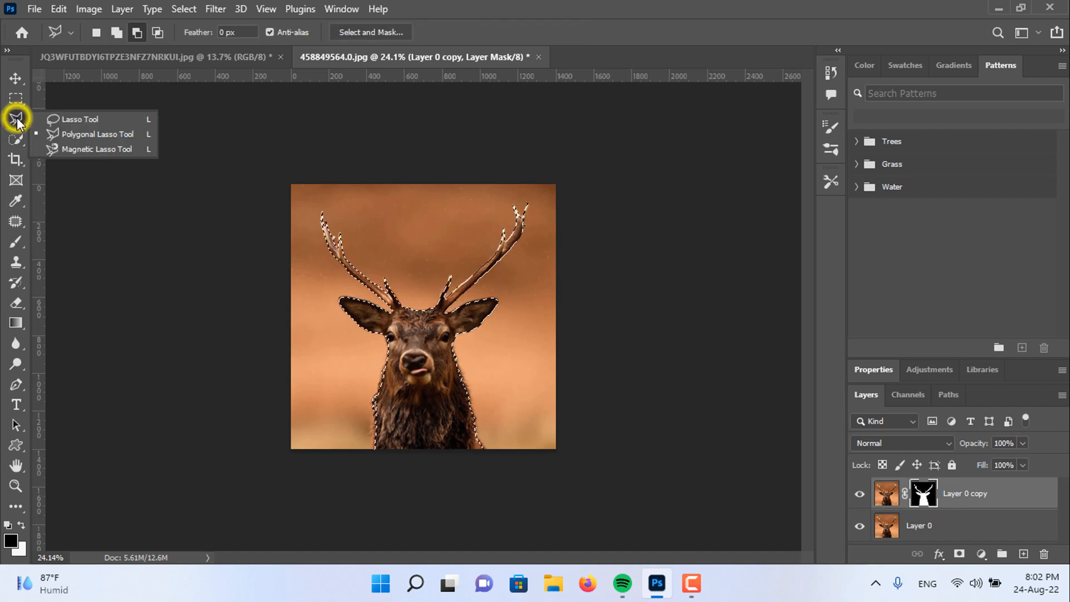
click(94, 133)
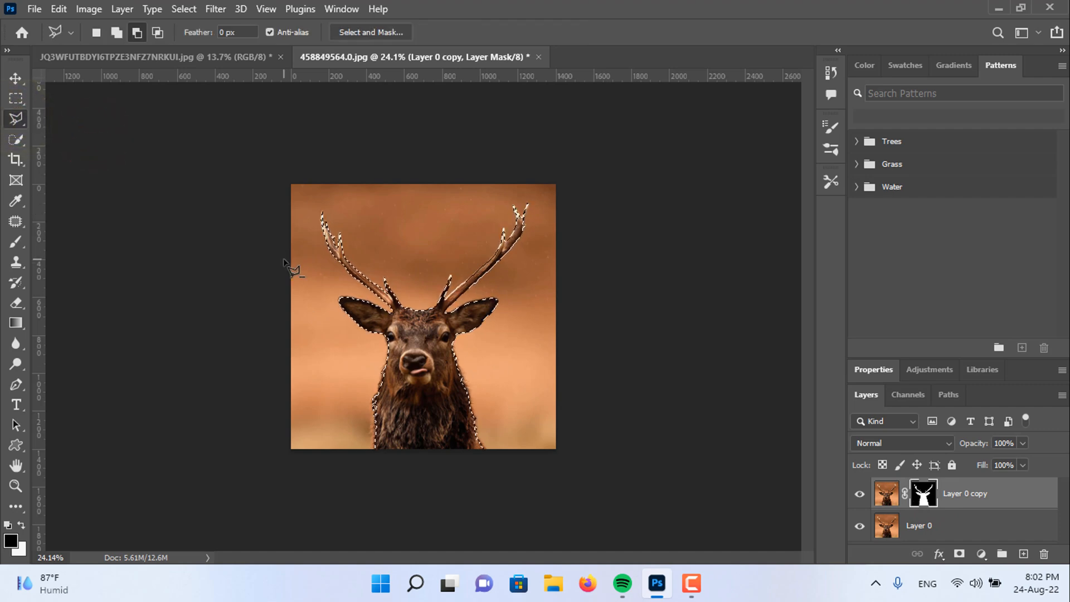
scroll(285, 257, up, 6)
scroll(399, 305, up, 6)
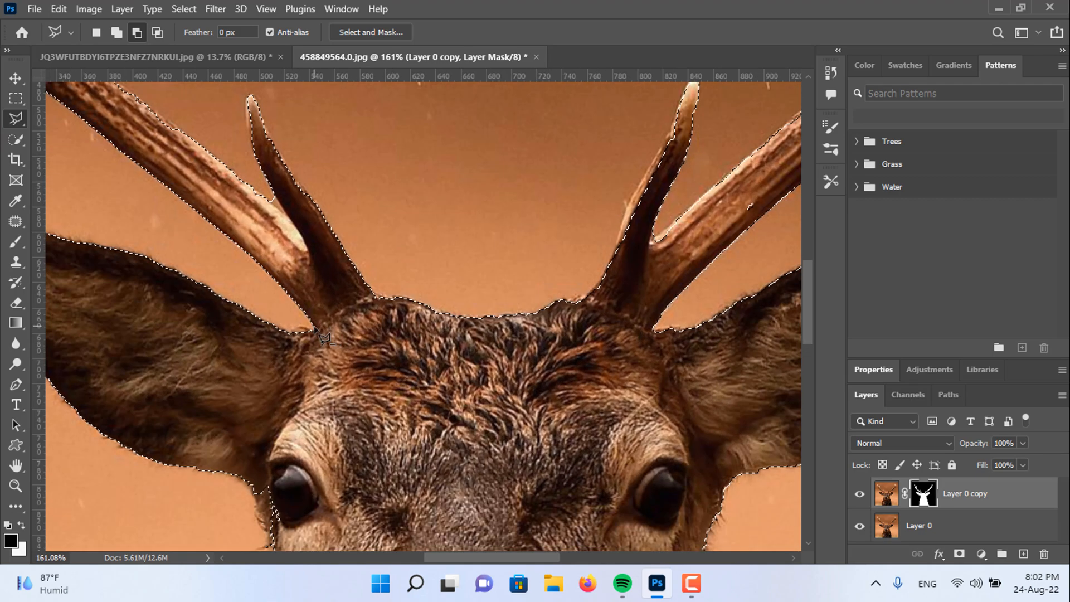
Step: Trace a Polygonal Lasso outline across both antler bases and along the top of the deer's head between them
click(315, 329)
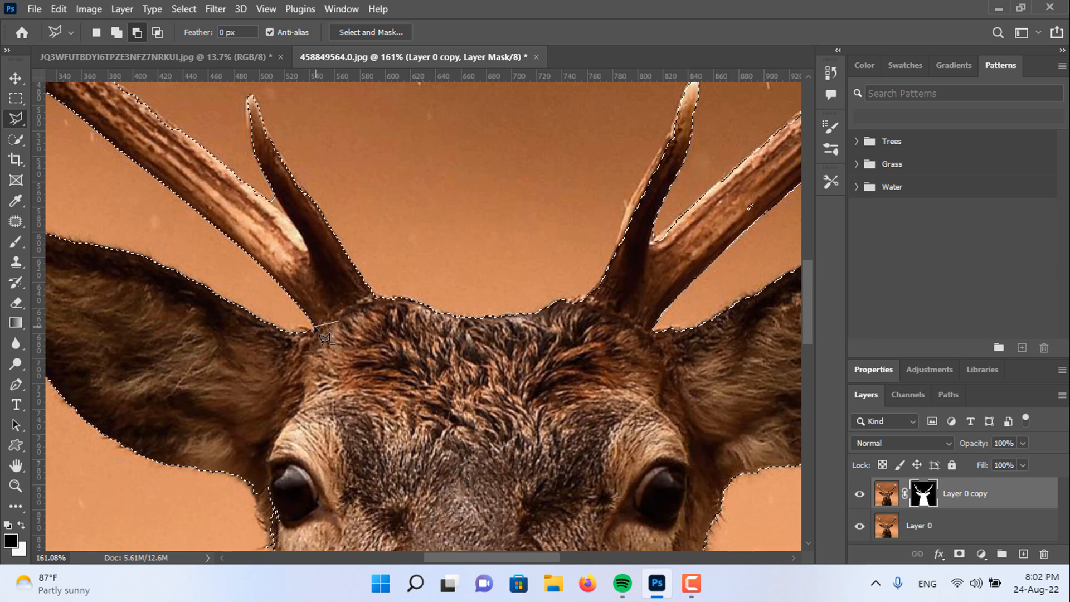
click(376, 297)
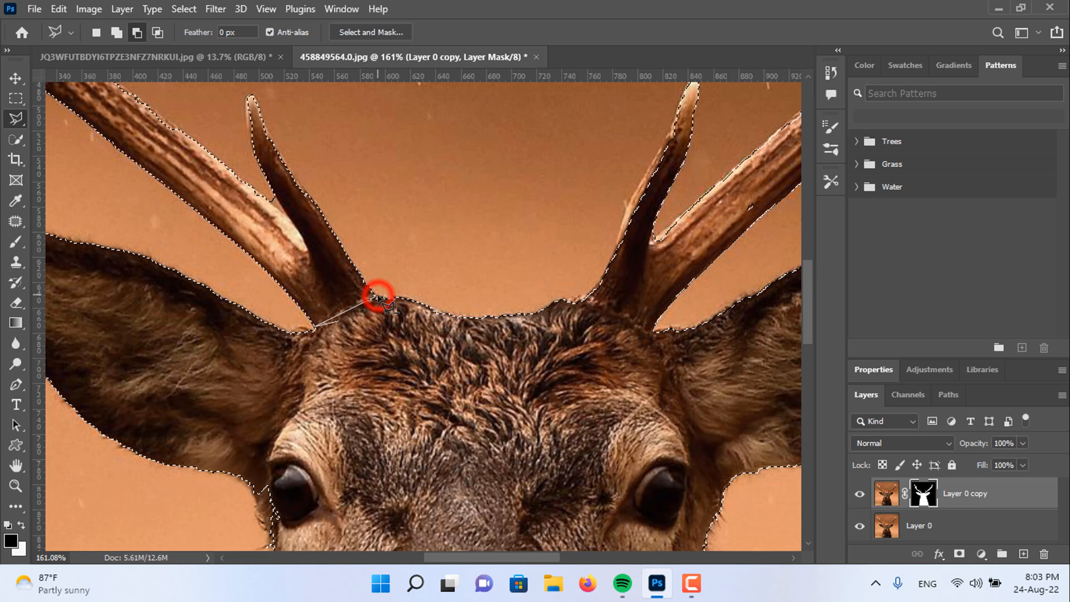
click(418, 304)
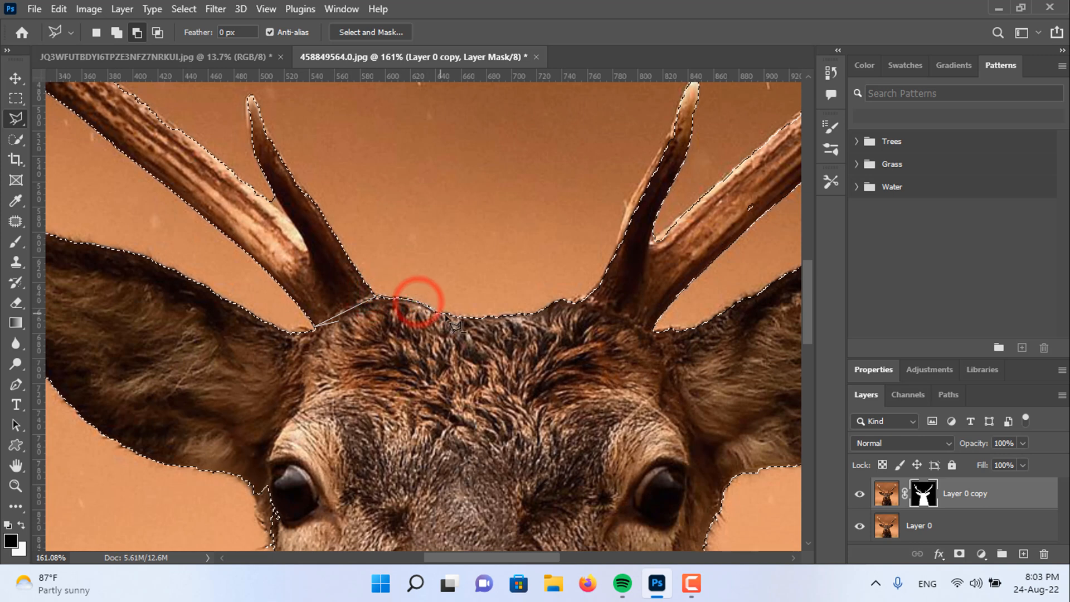
click(452, 316)
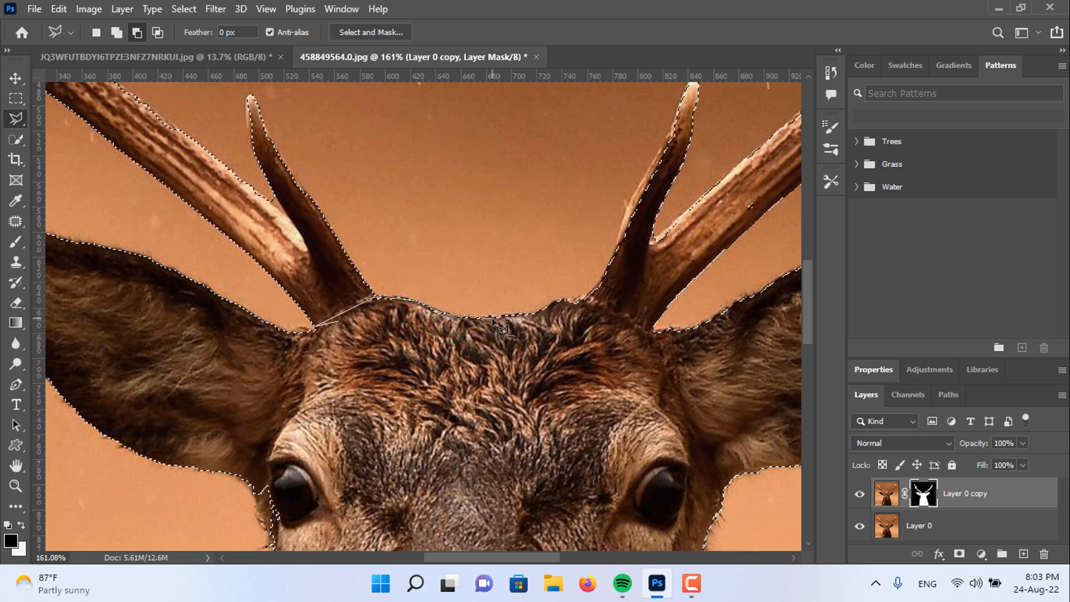
click(493, 319)
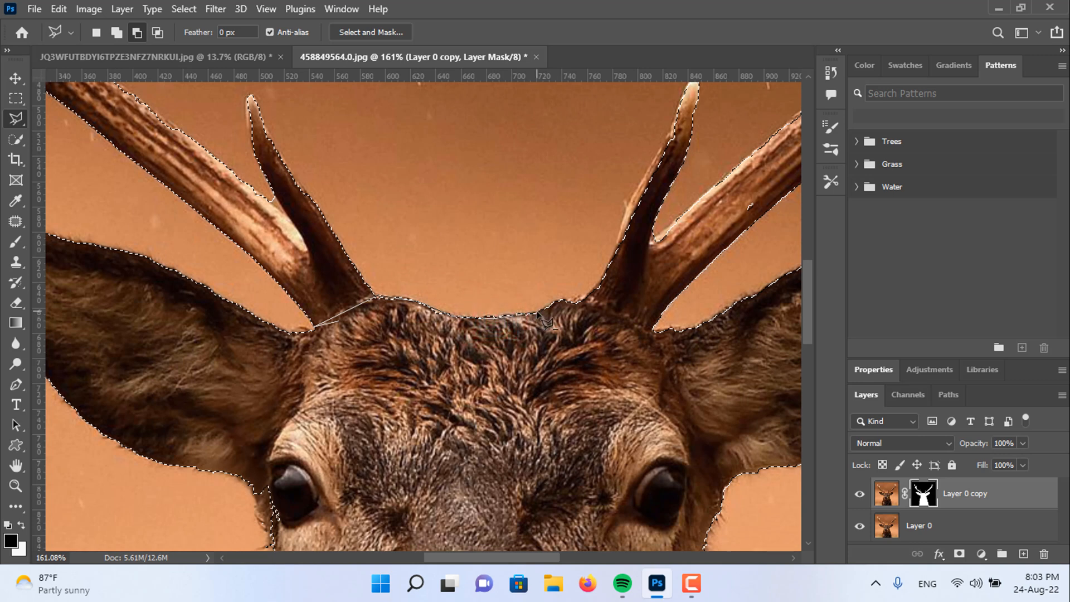
click(538, 313)
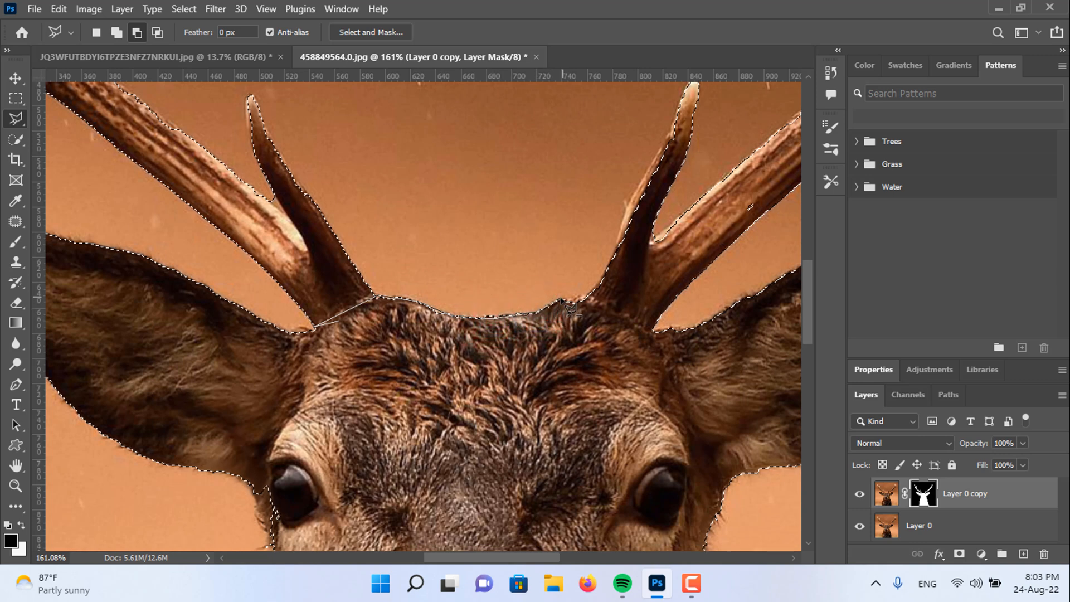
click(560, 298)
click(591, 299)
key(ctrl+minus)
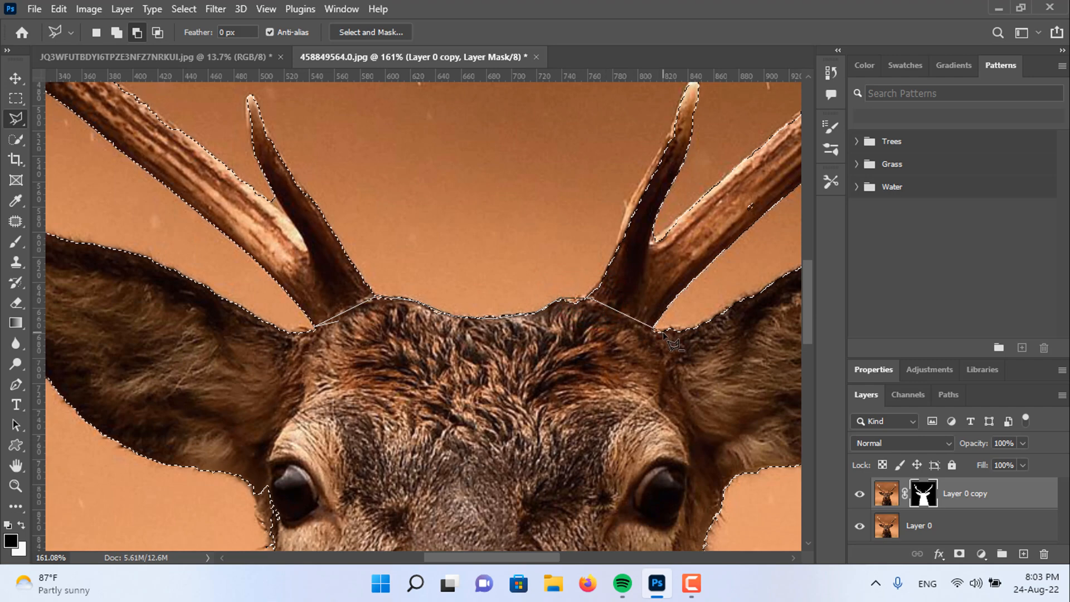
click(664, 333)
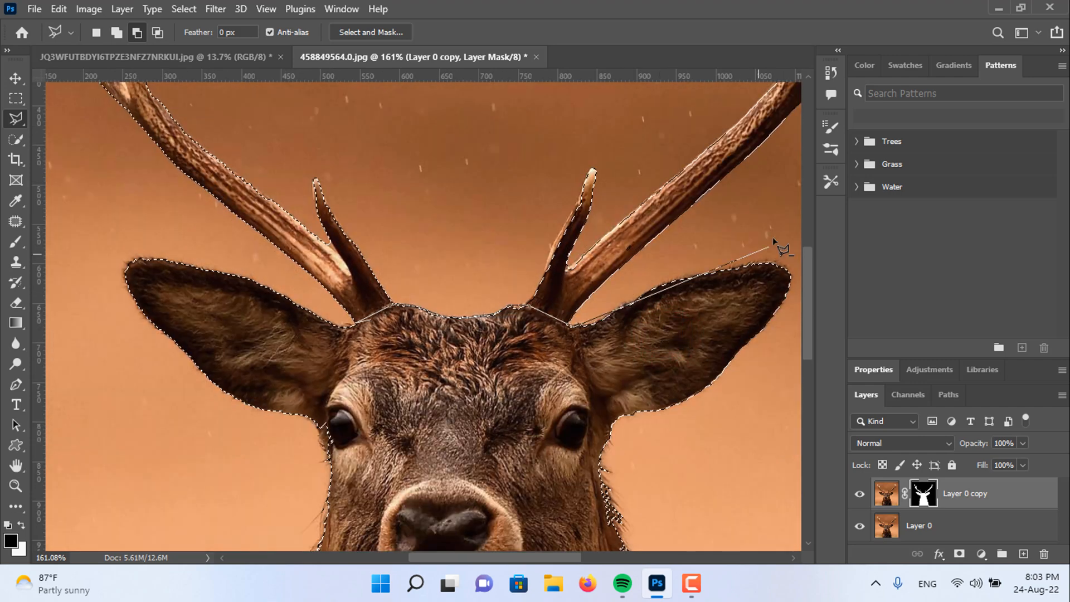
Step: Extend the lasso outline around the ears, head and body to subtract them, and copy the remaining antler selection to a new layer
click(771, 213)
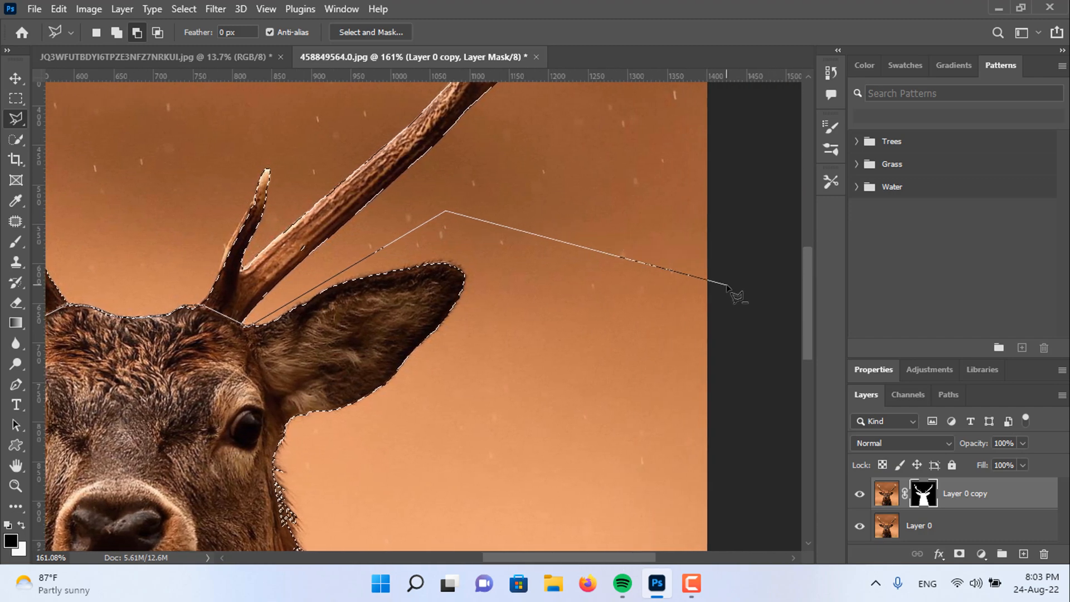
click(726, 288)
scroll(701, 363, down, 5)
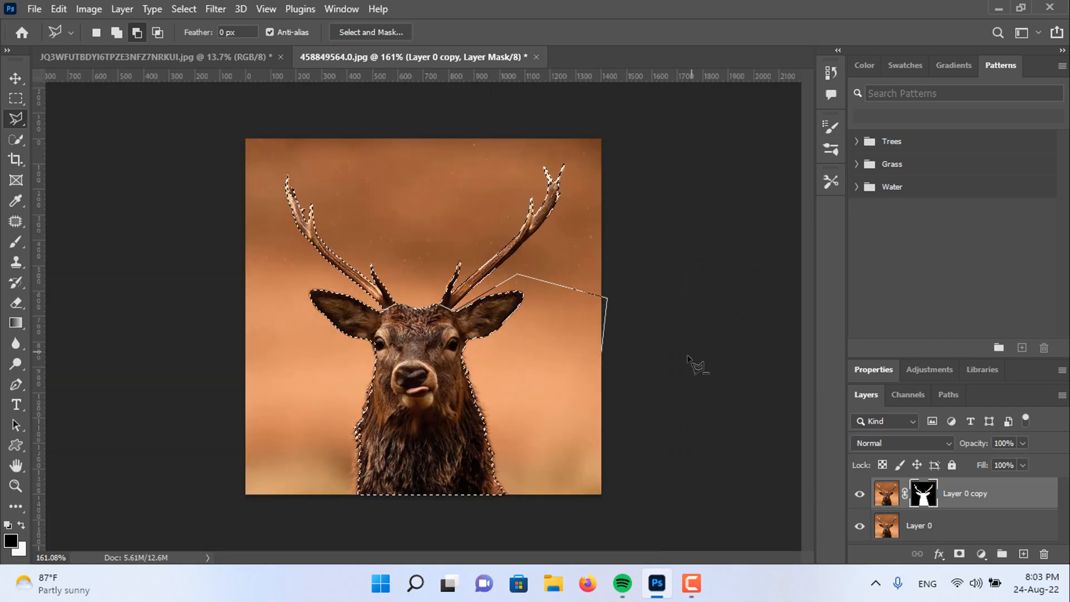
click(617, 514)
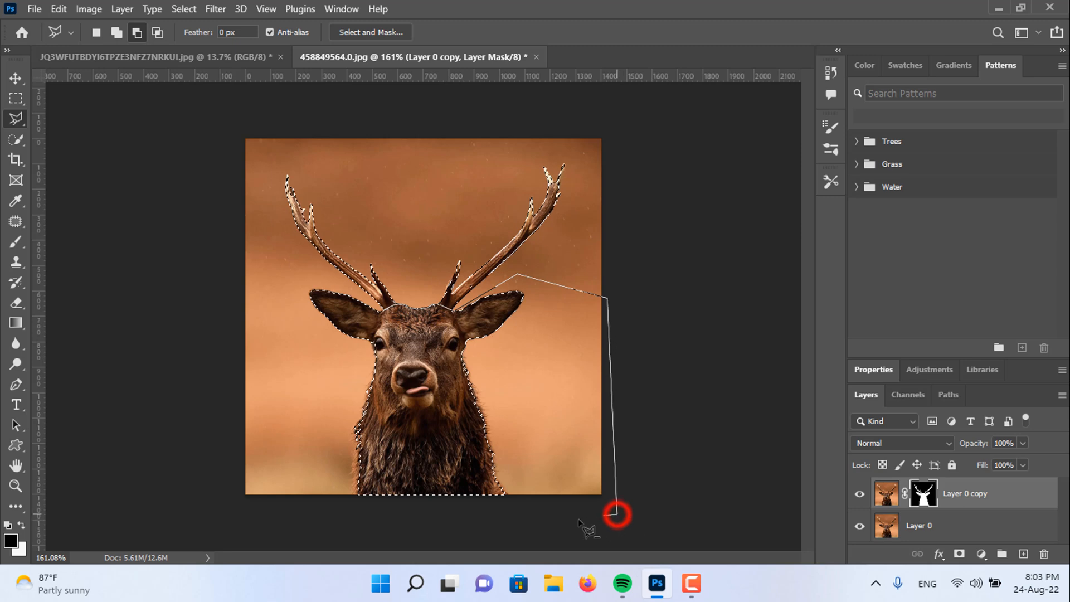
click(204, 501)
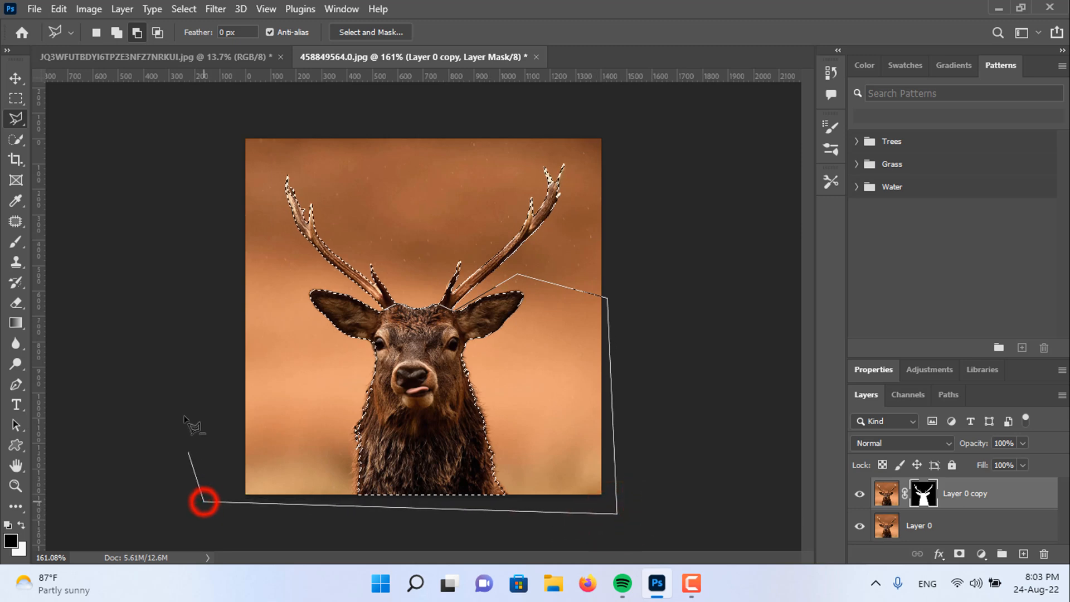
click(237, 237)
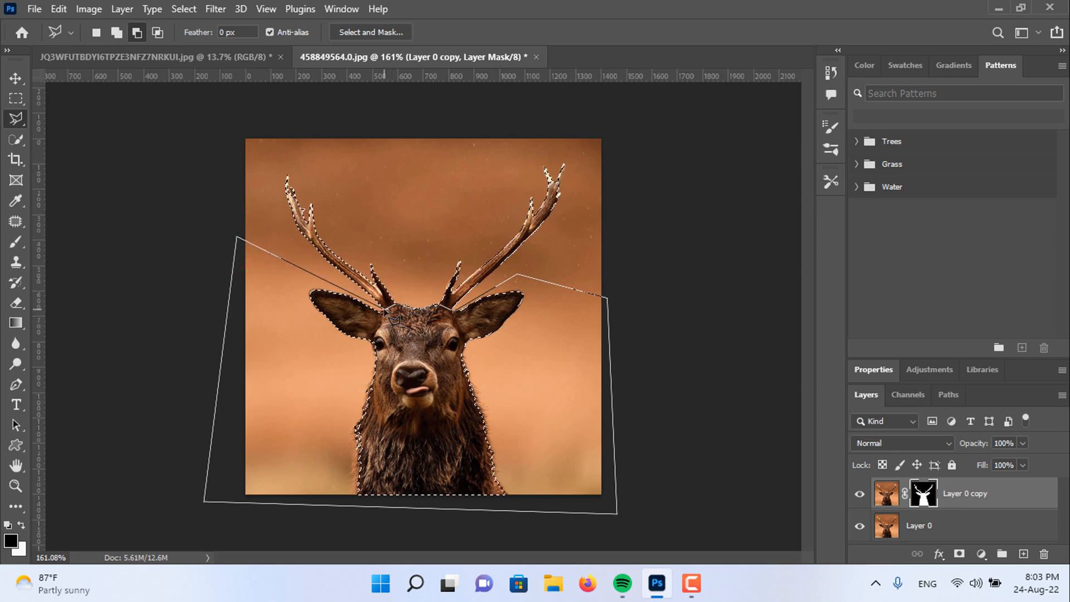
scroll(386, 311, up, 5)
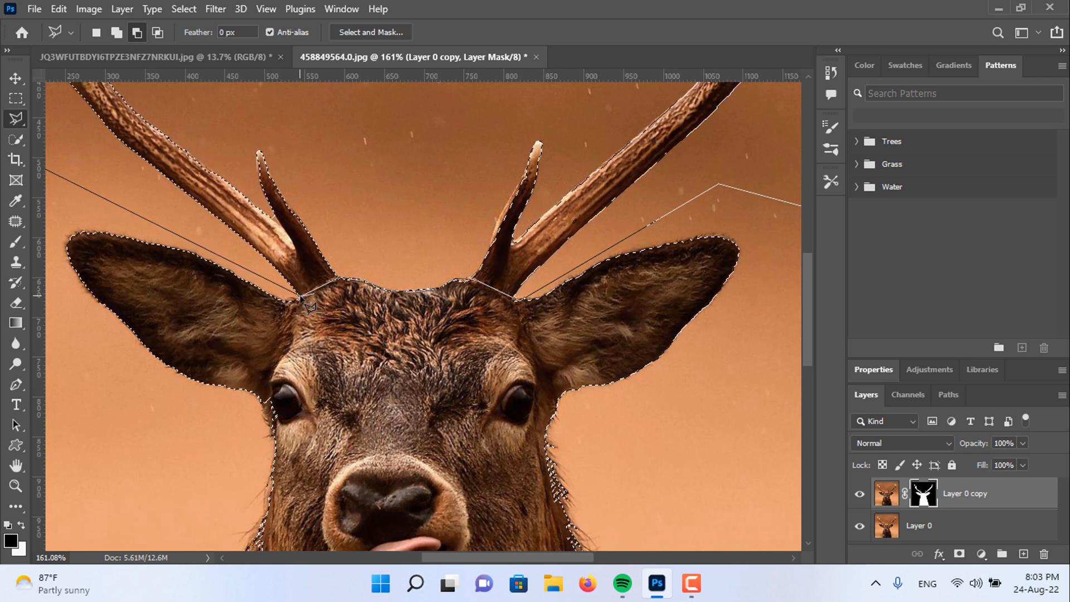
click(300, 297)
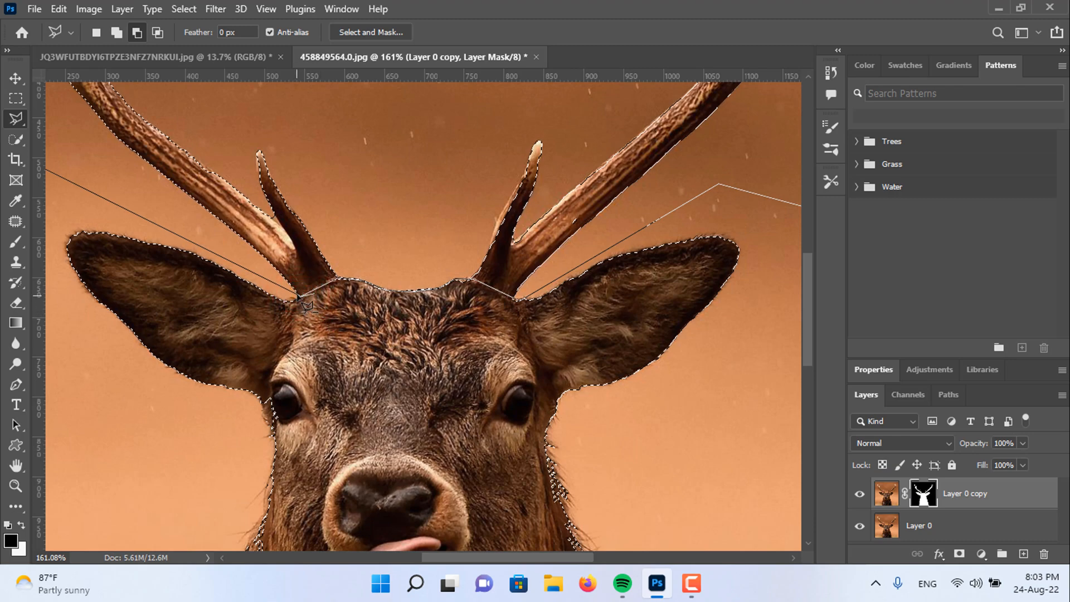
key(ctrl+plus)
key(ctrl+plus)
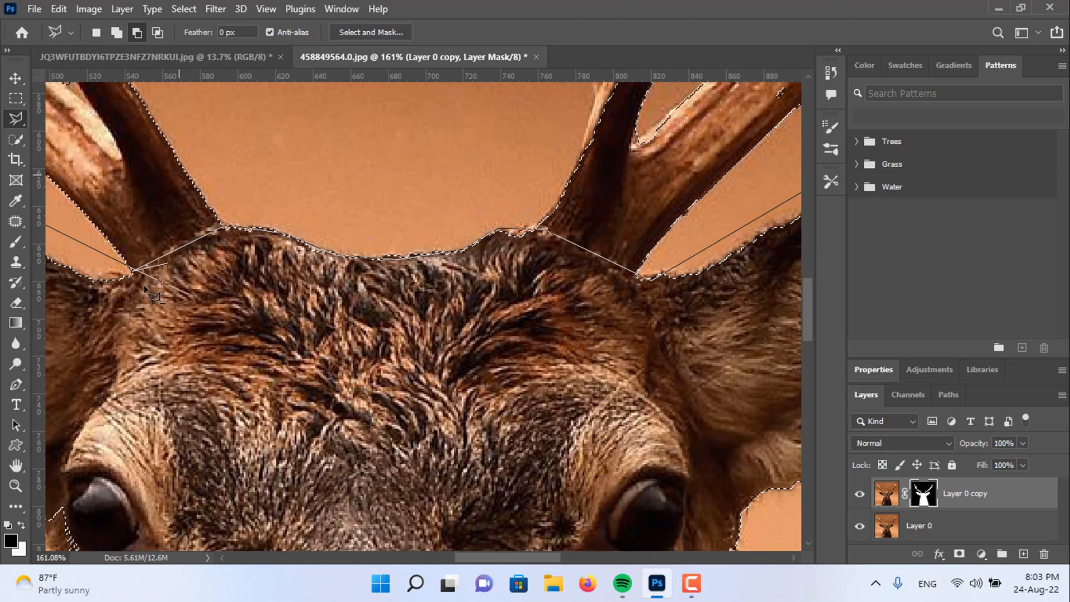
double_click(162, 262)
scroll(167, 268, down, 6)
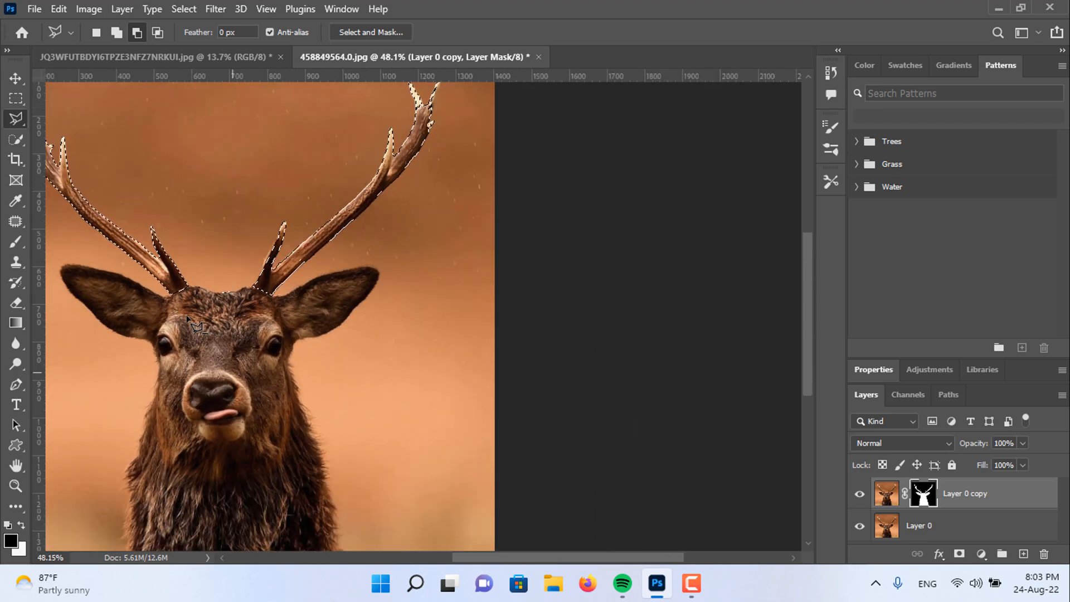
scroll(193, 324, down, 2)
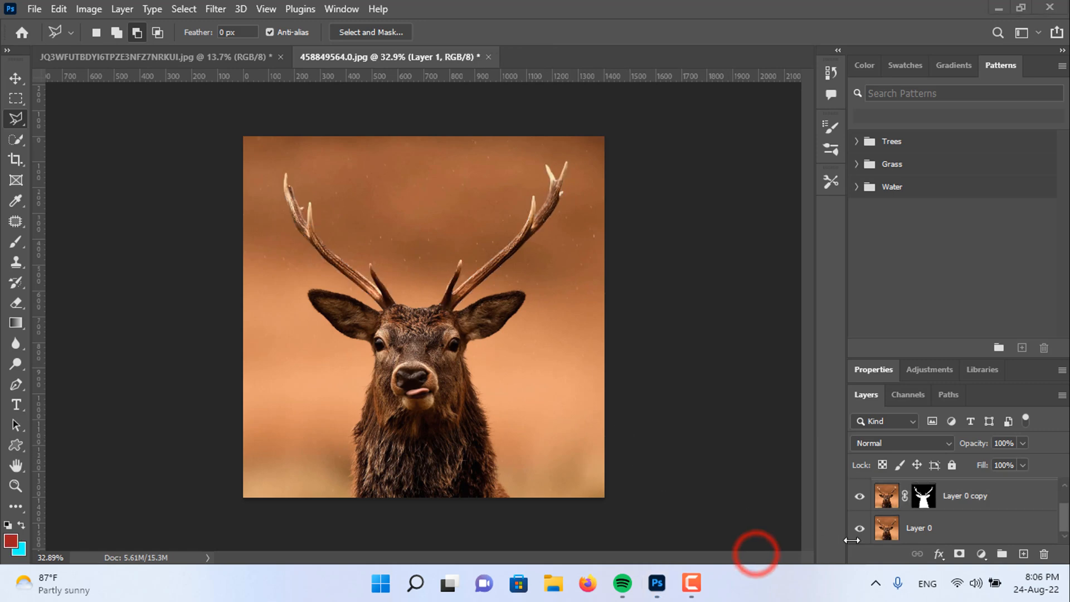
Step: Examine the isolated antlers on Layer 1 by temporarily hiding Layer 0 copy and Layer 0, and keep Layer 1 selected
scroll(875, 526, up, 1)
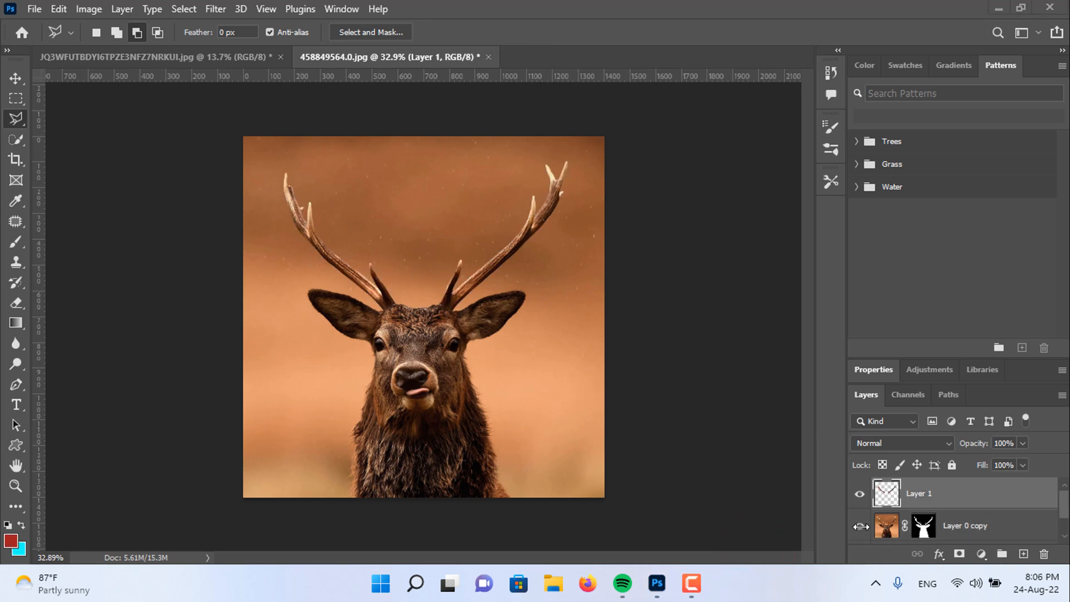
click(860, 526)
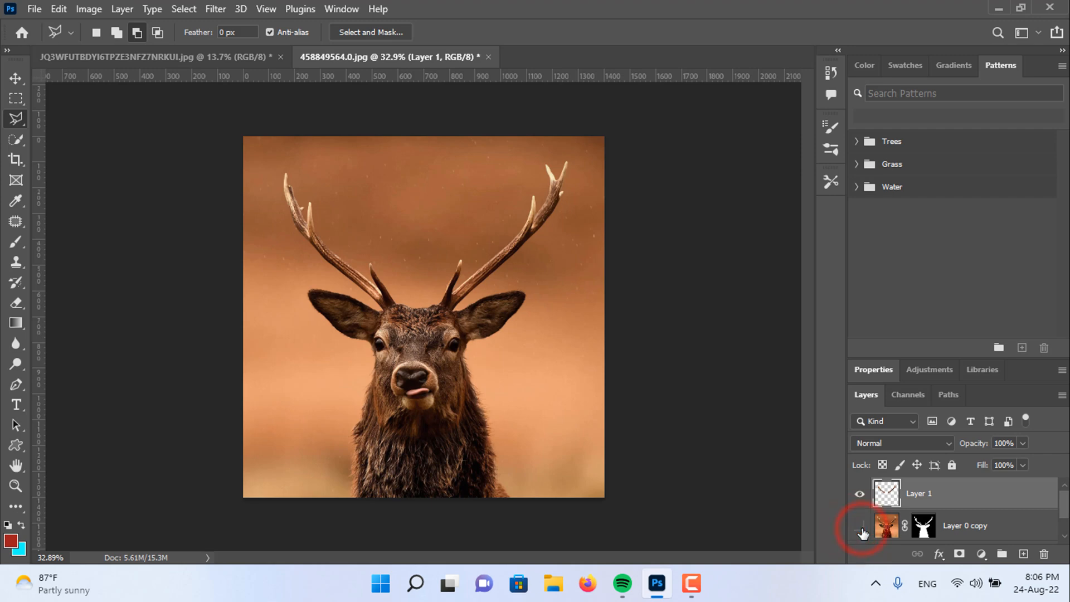
scroll(863, 530, down, 1)
click(860, 530)
scroll(863, 529, up, 1)
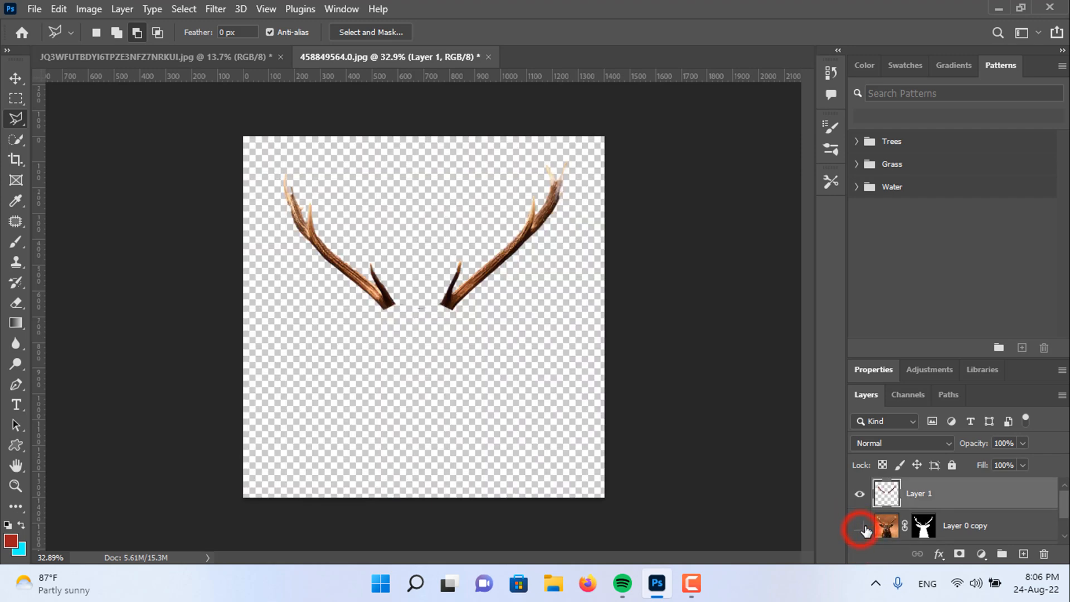
click(891, 494)
click(861, 527)
scroll(860, 530, down, 1)
click(860, 530)
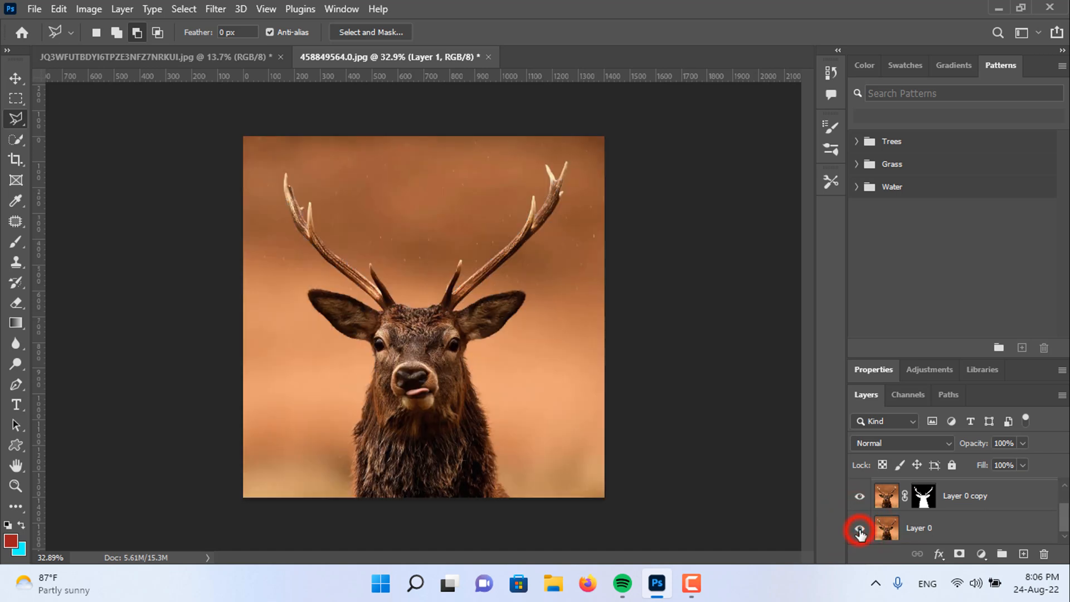
scroll(861, 530, up, 1)
click(935, 496)
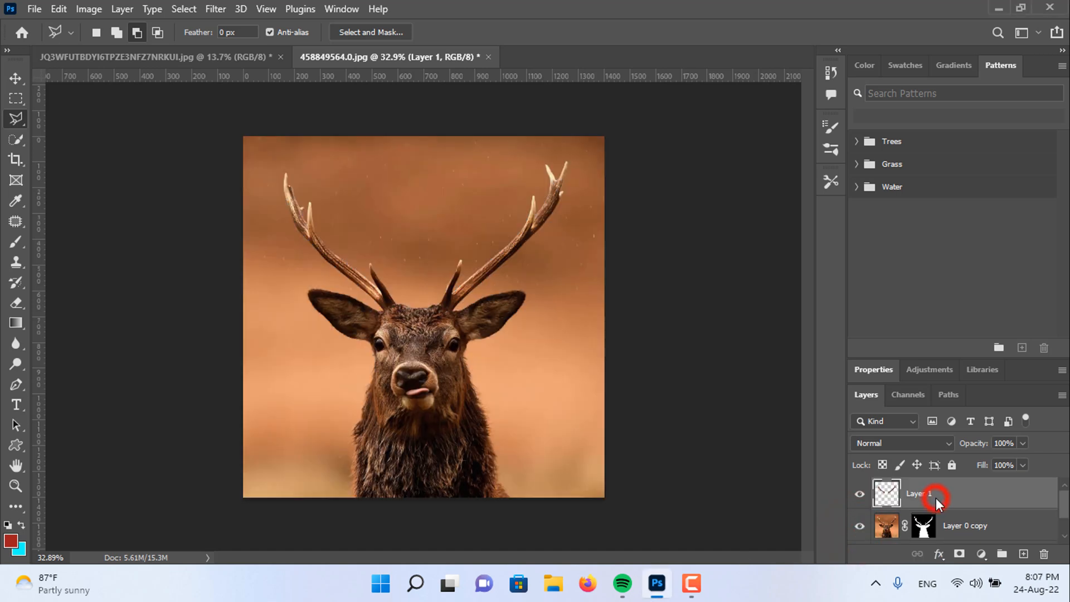
Step: Put the antler layer, Layer 1, into a new layer group and leave the group expanded
key(ctrl+g)
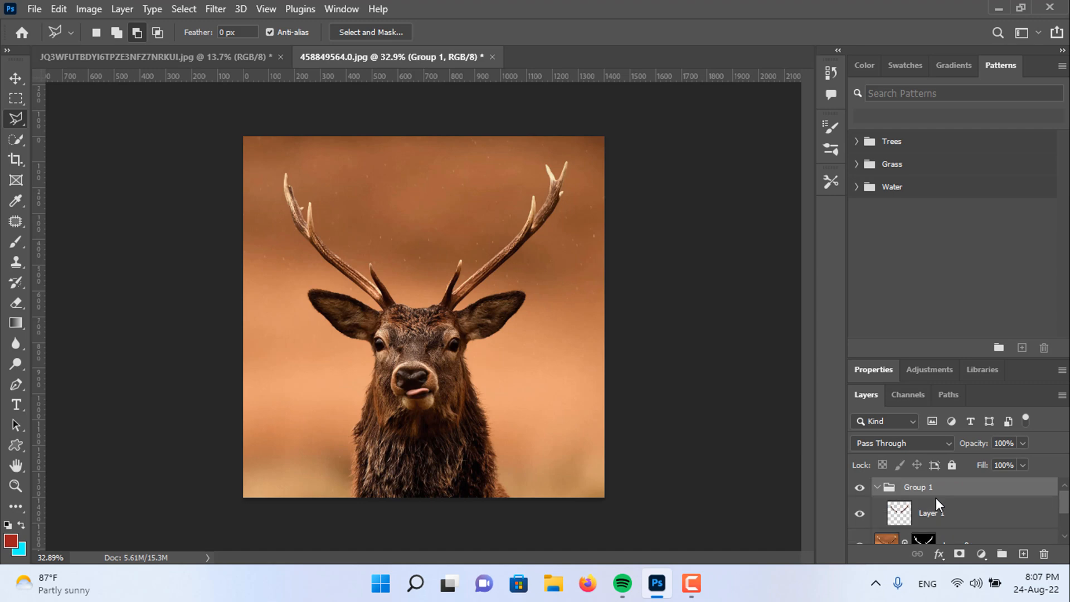
click(877, 489)
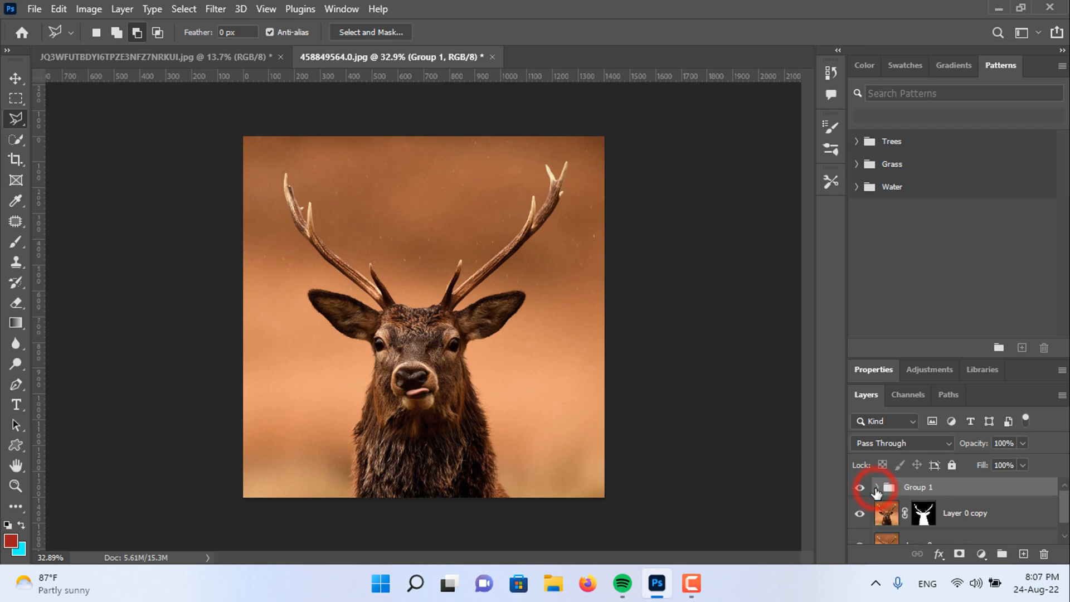
click(877, 489)
Step: Add a Color Lookup adjustment layer directly above Layer 0 using the Moonlight.3DL 3DLUT file
click(985, 554)
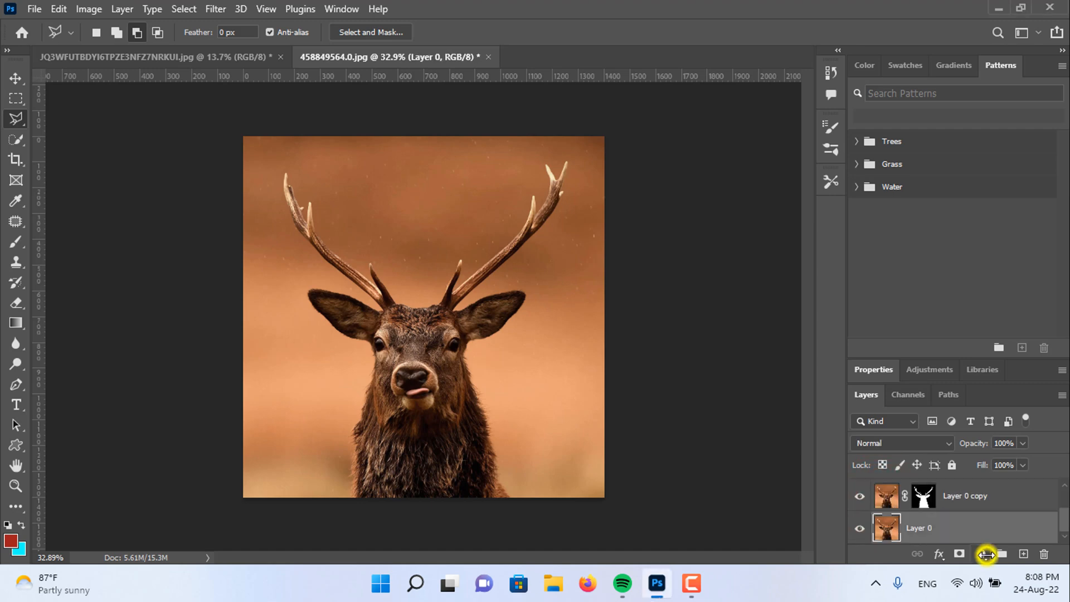
click(983, 556)
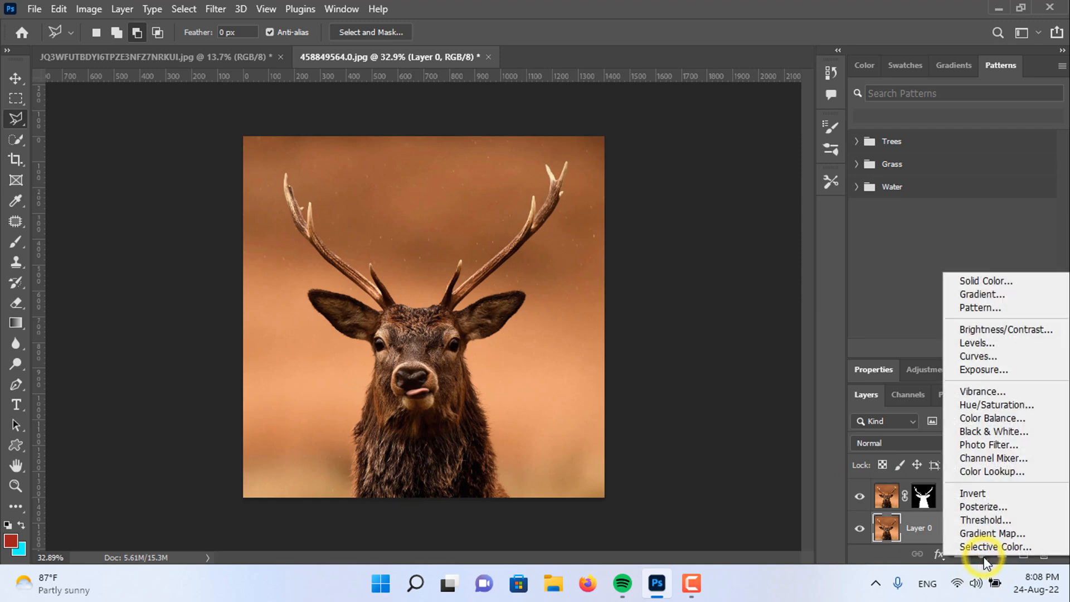
click(991, 477)
click(1045, 409)
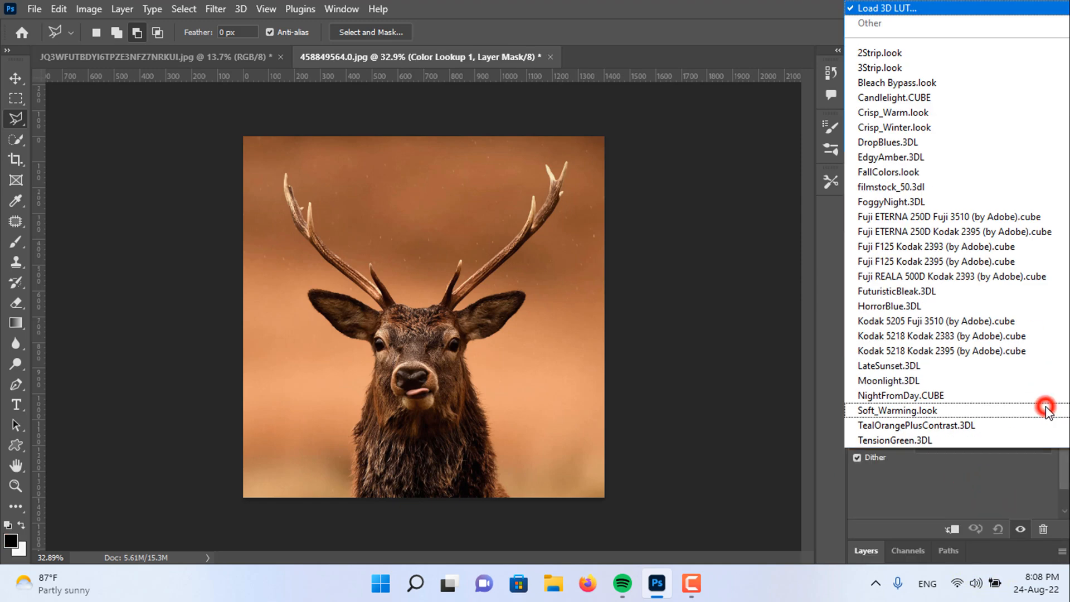
click(937, 381)
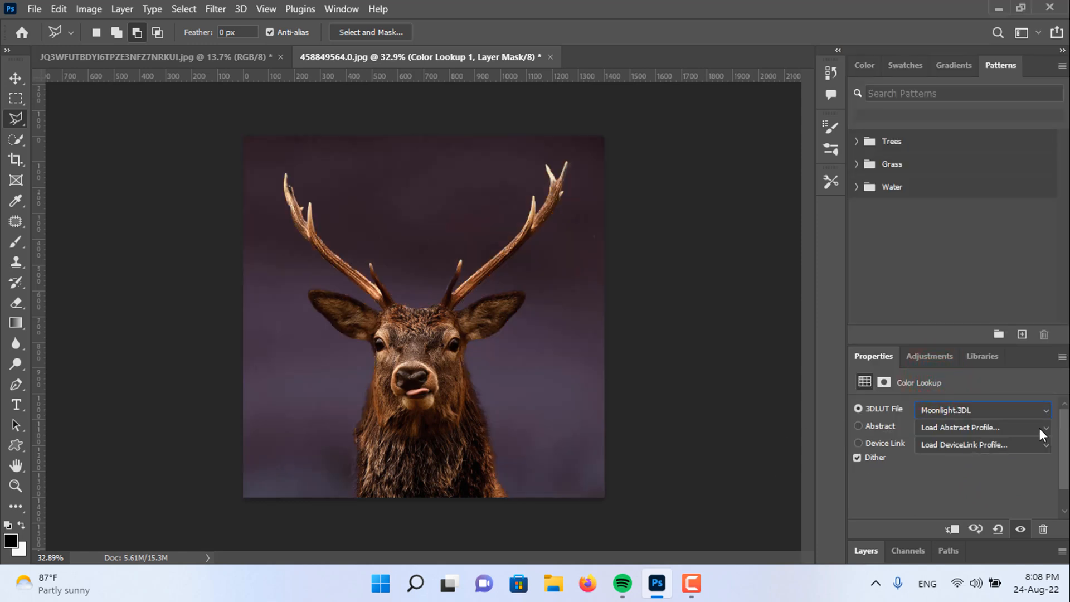
click(866, 551)
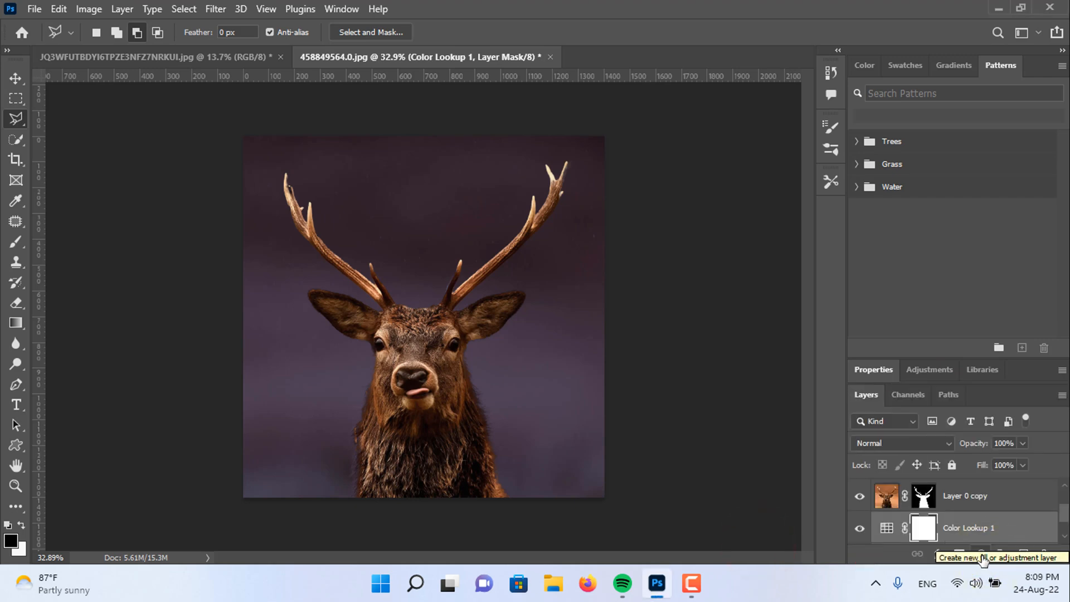
Step: Add a Black & White adjustment layer above Color Lookup 1 and set its opacity to 50%
scroll(981, 535, down, 1)
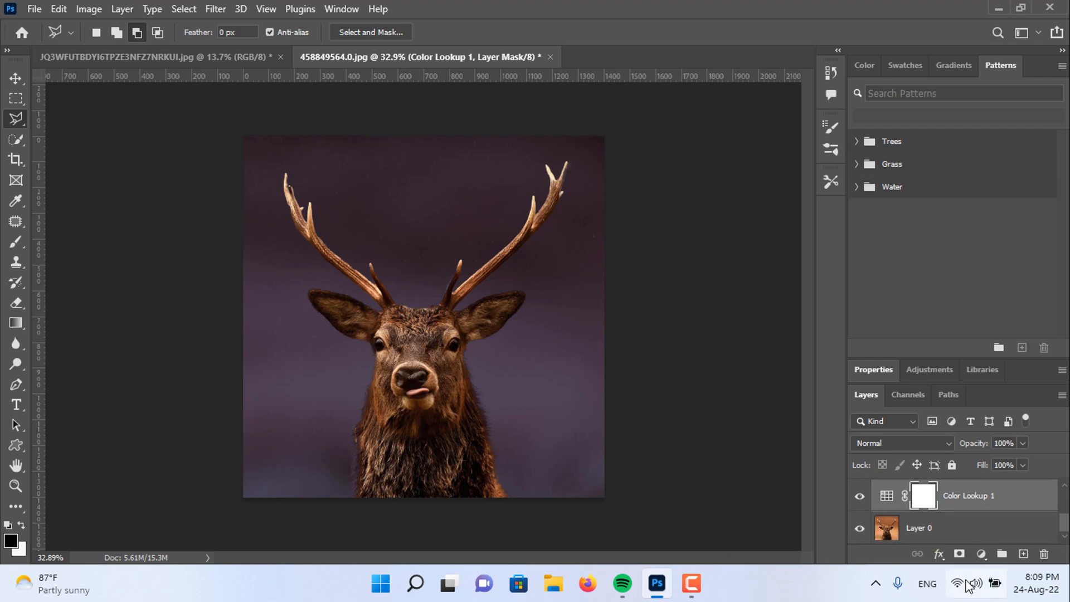
click(980, 554)
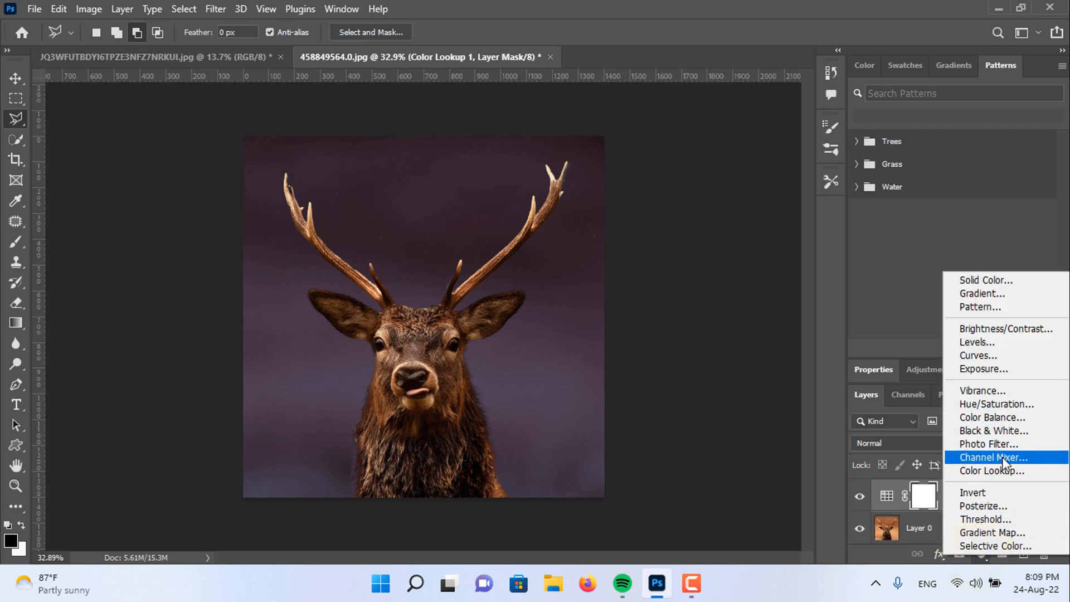
click(994, 431)
click(764, 530)
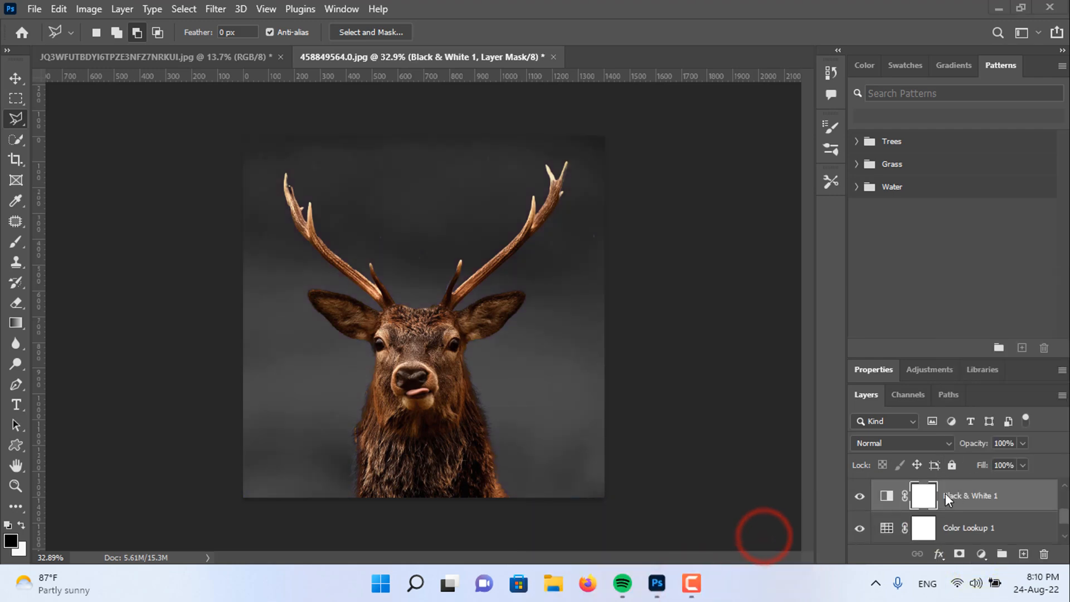
click(989, 496)
click(1004, 442)
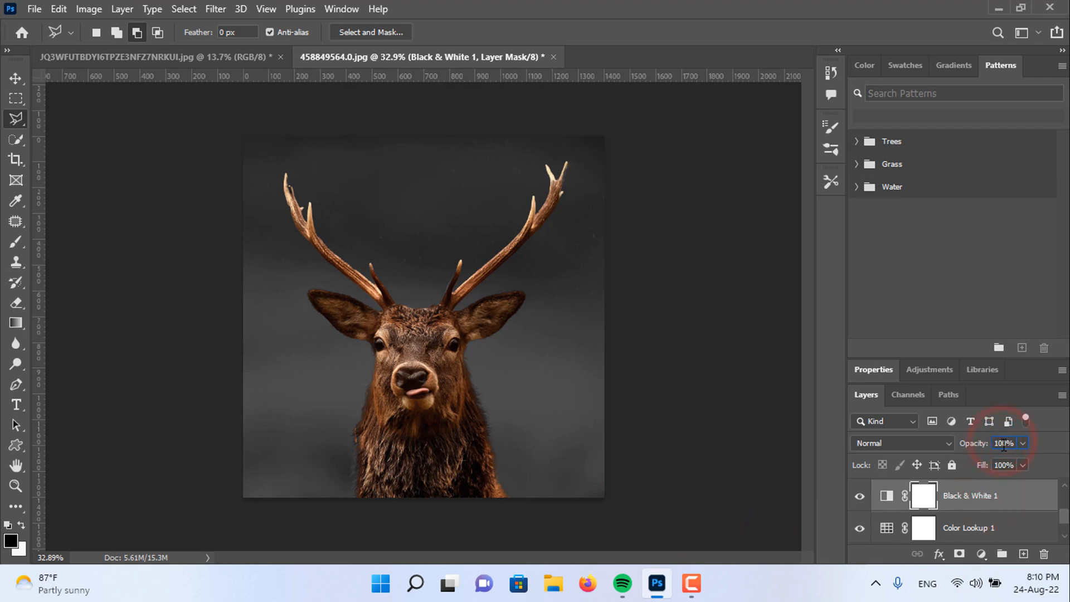
text(0)
key(Return)
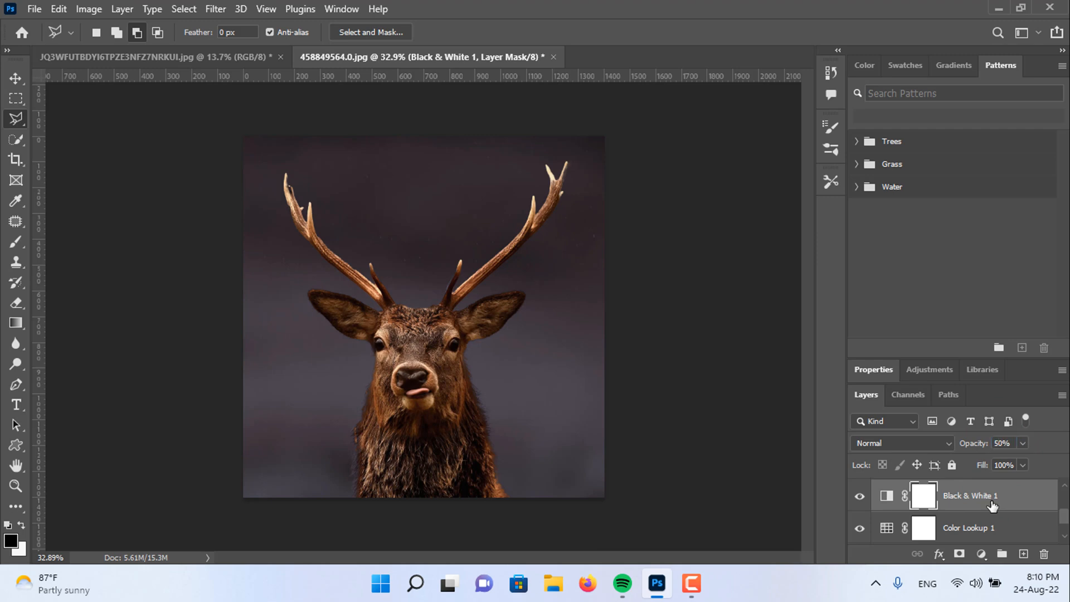
Step: Convert the antler layer, Layer 1, inside Group 1 to a smart object
click(975, 514)
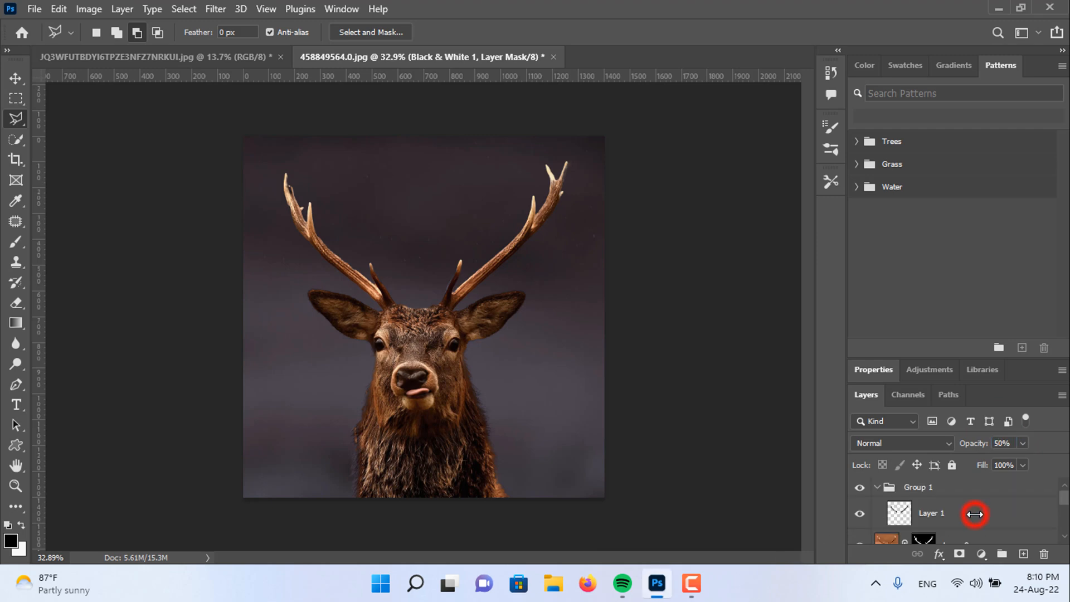
click(946, 519)
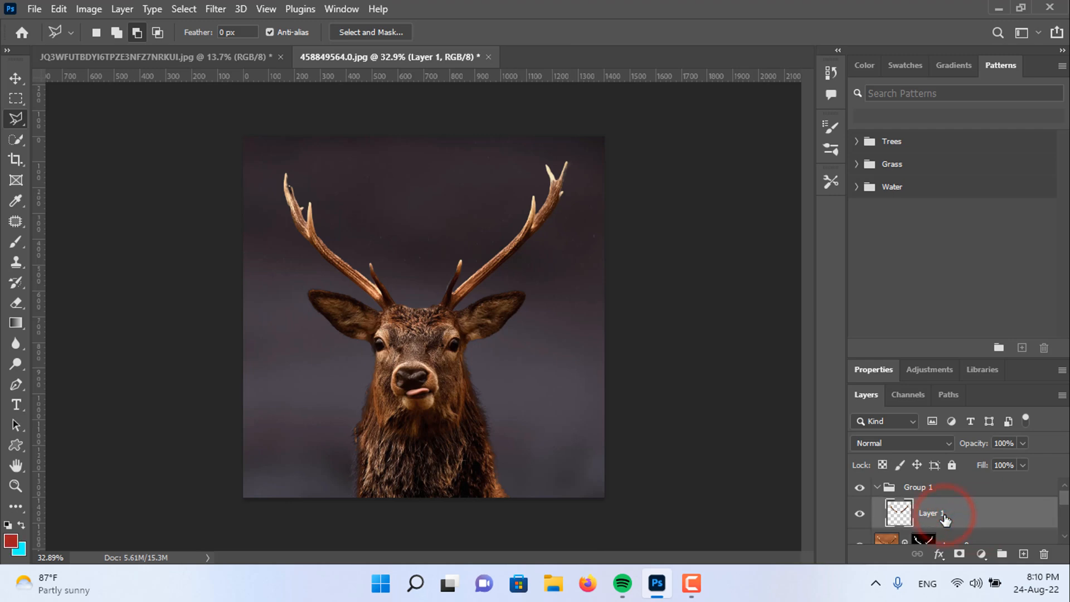
right_click(945, 519)
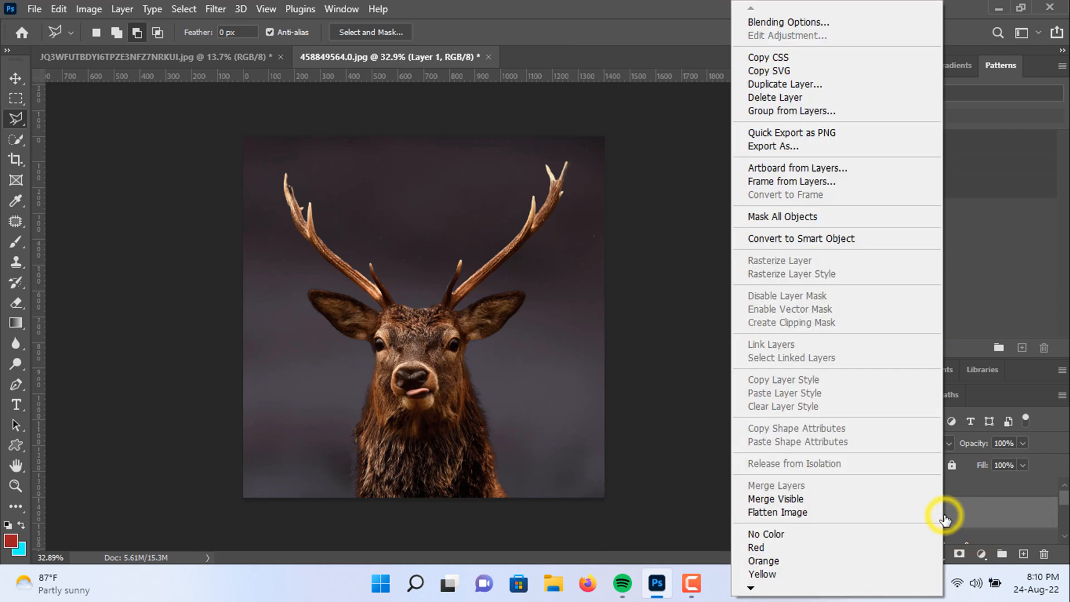
click(848, 243)
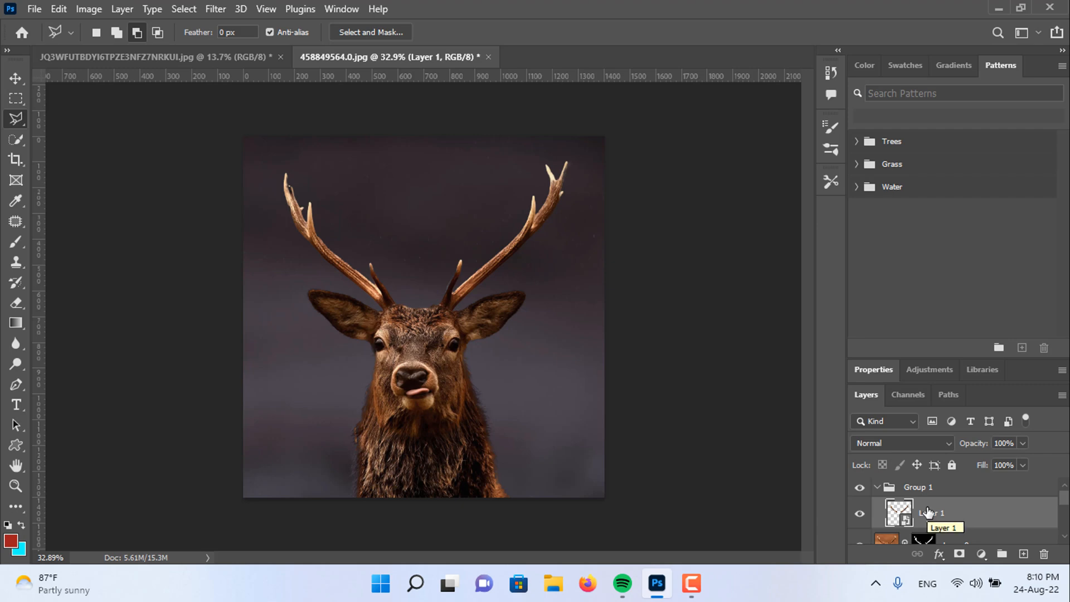
Step: Duplicate the Layer 1 smart object and set the copy's blend mode to Linear Dodge (Add)
click(952, 513)
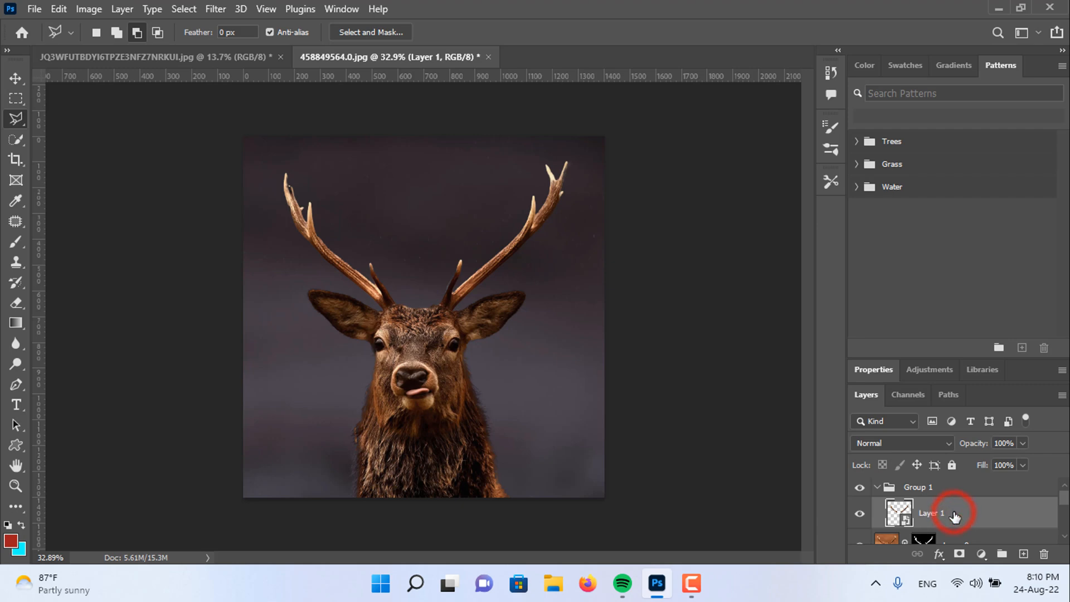
key(ctrl+j)
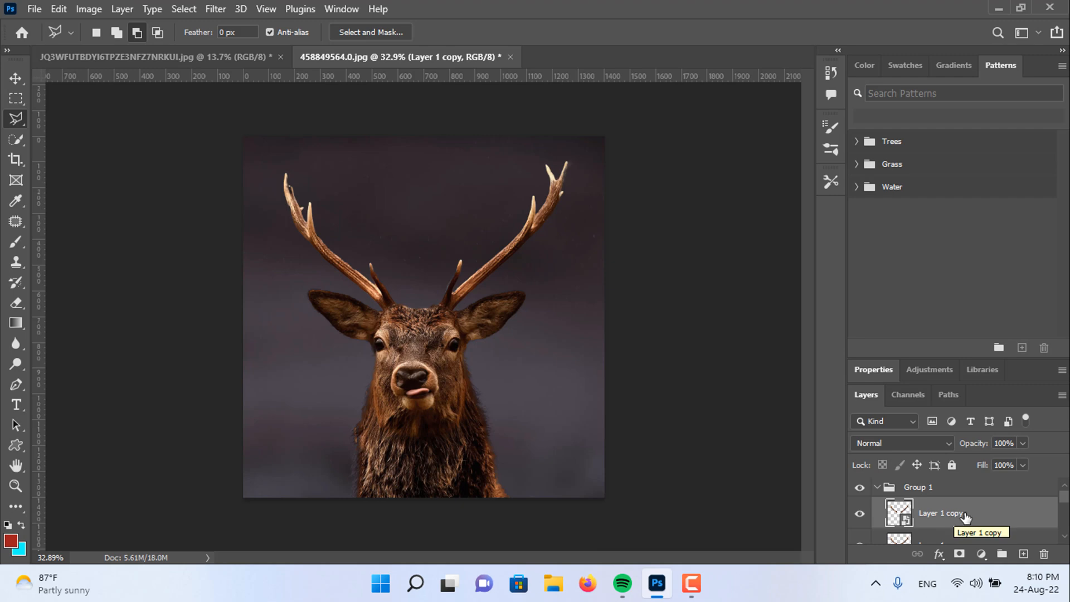
click(953, 513)
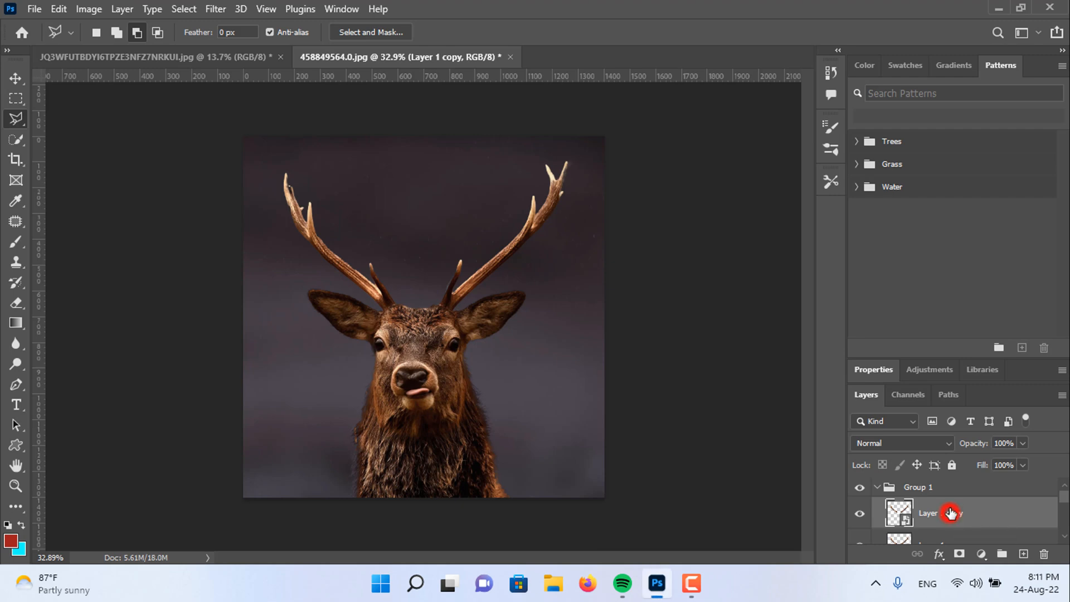
click(945, 444)
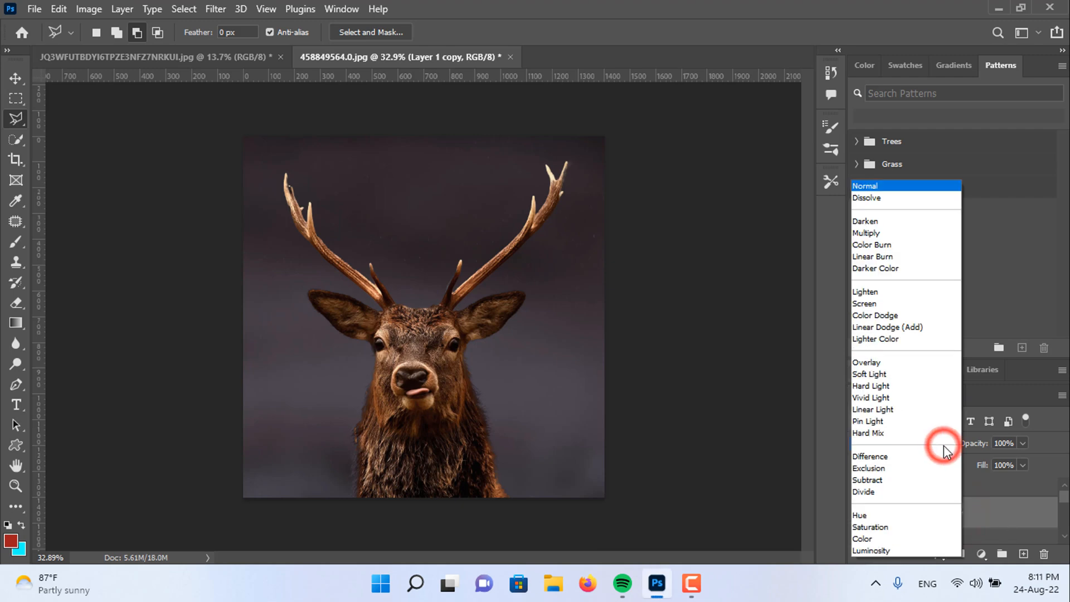
click(902, 329)
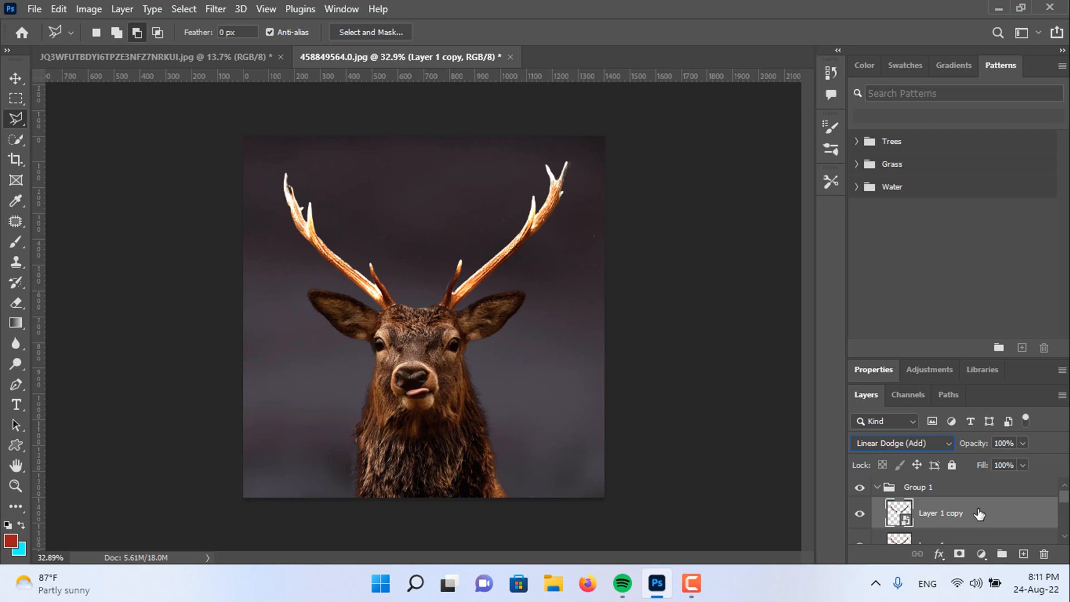
Step: Apply a Gaussian Blur with a 50-pixel radius to Layer 1 copy
click(212, 8)
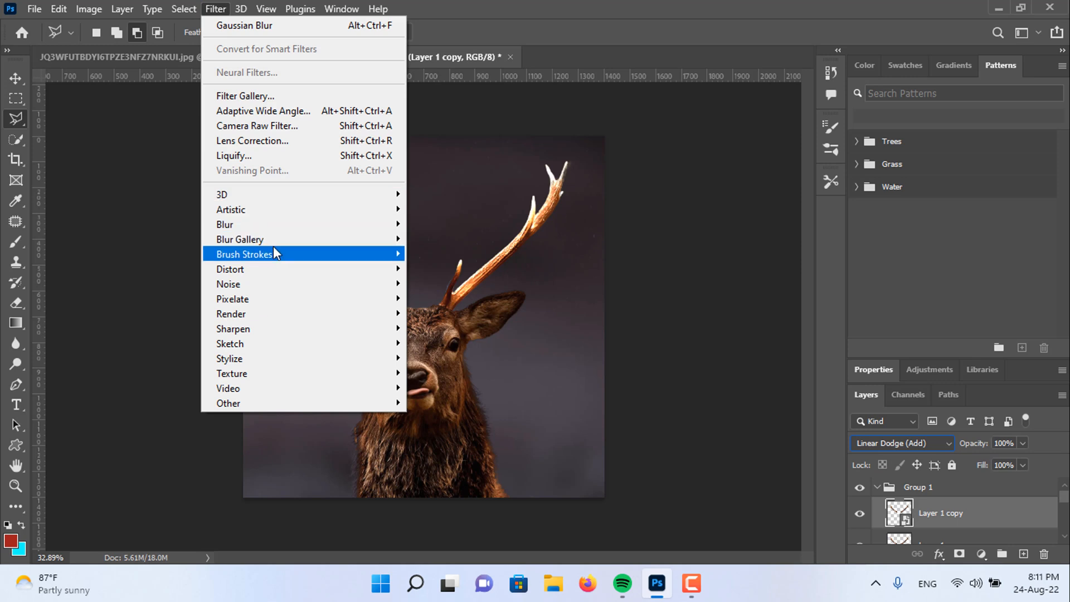
mouse_move(277, 219)
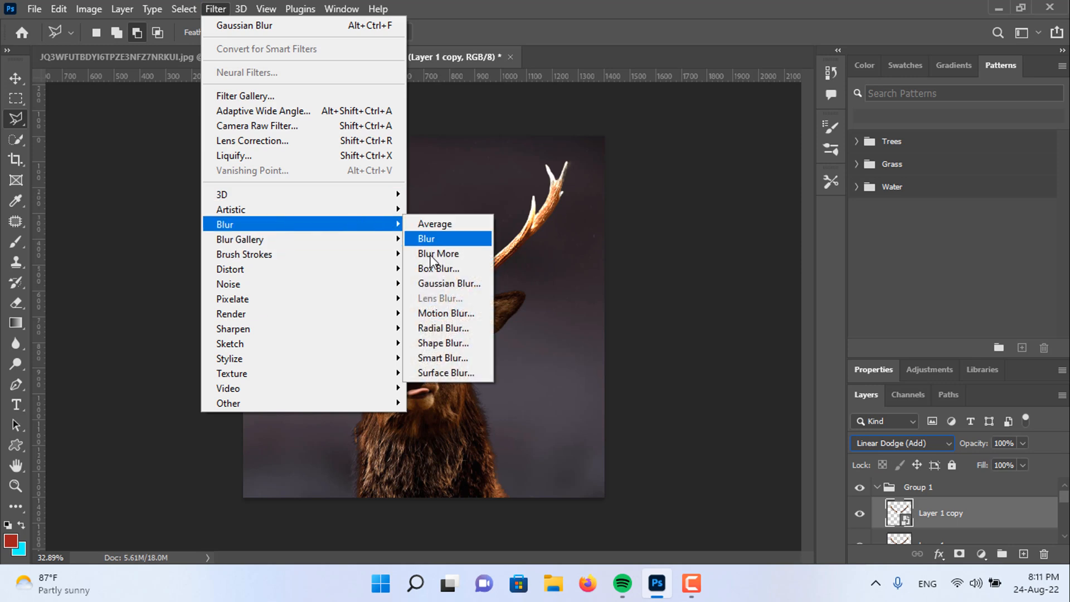
click(438, 284)
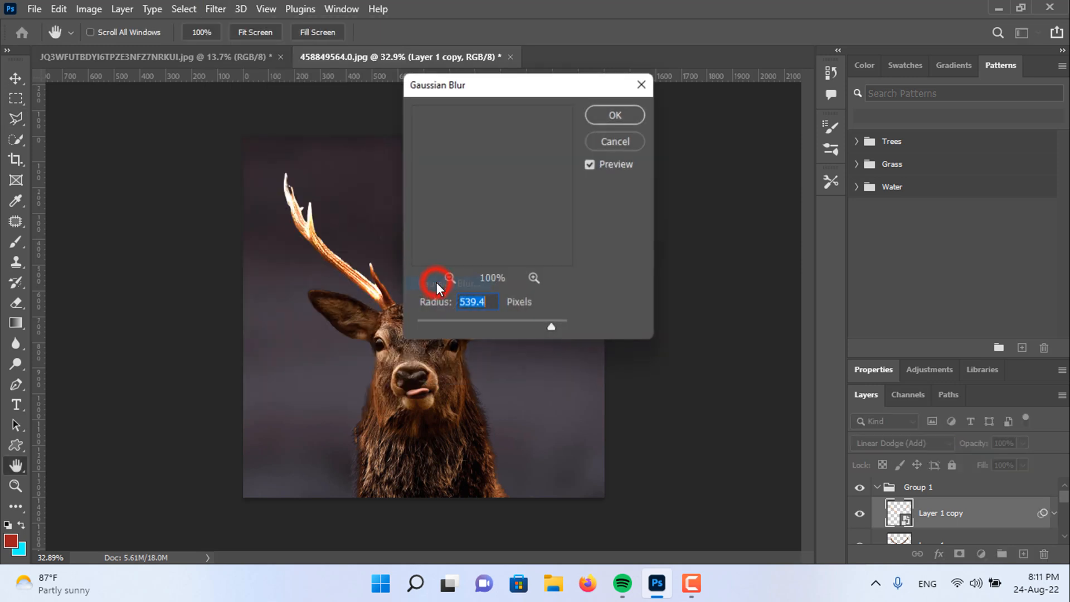
click(475, 303)
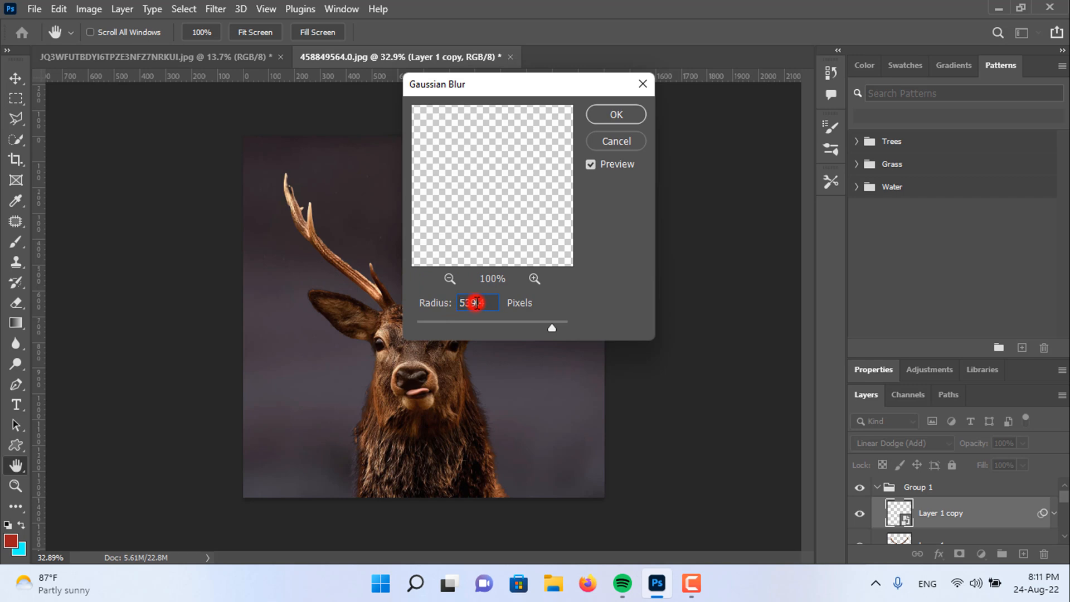
key(BackSpace)
key(BackSpace)
key(BackSpace)
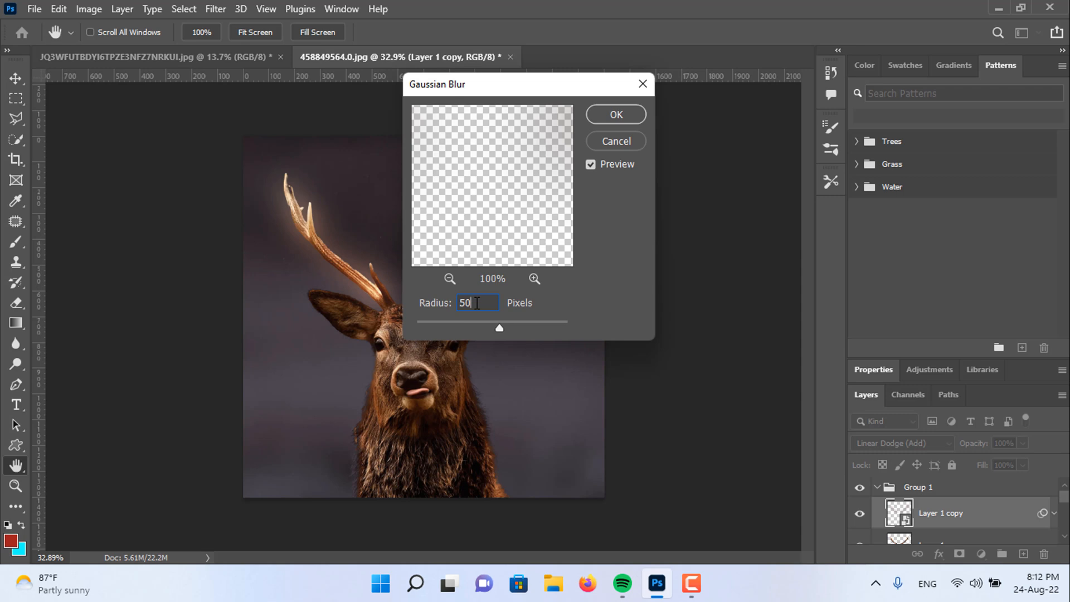
click(609, 106)
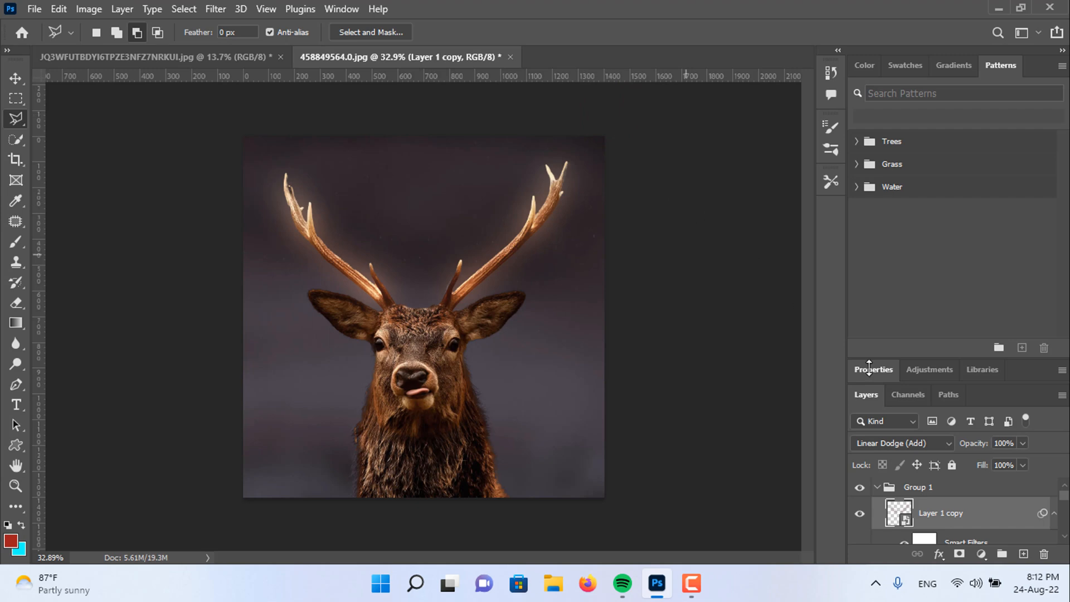
Step: Duplicate Layer 1 copy and set the Gaussian Blur radius of the new copy to 110 pixels
scroll(955, 496, down, 1)
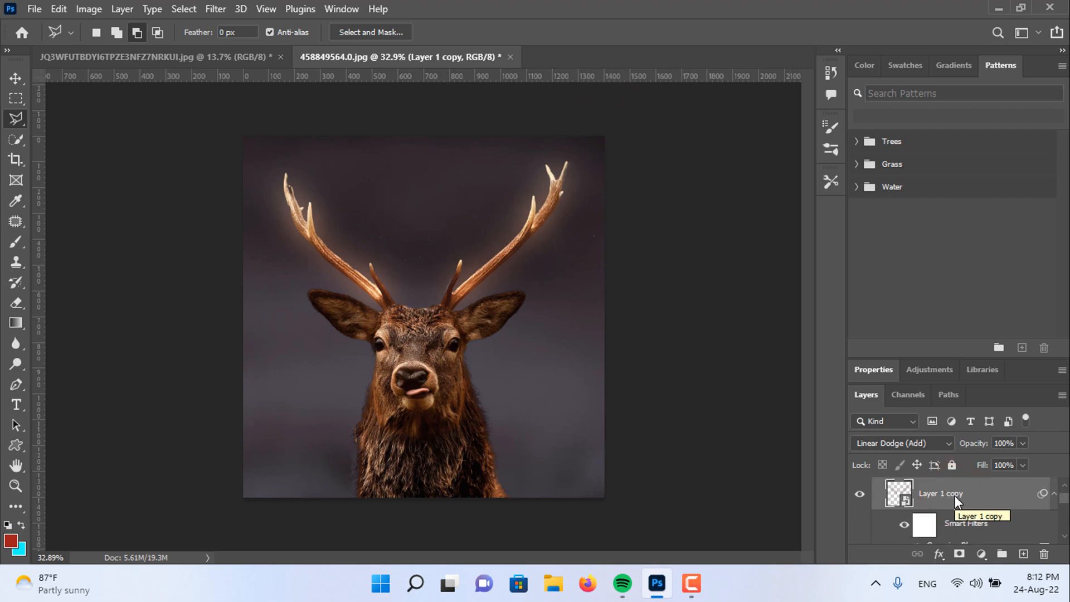
key(ctrl+j)
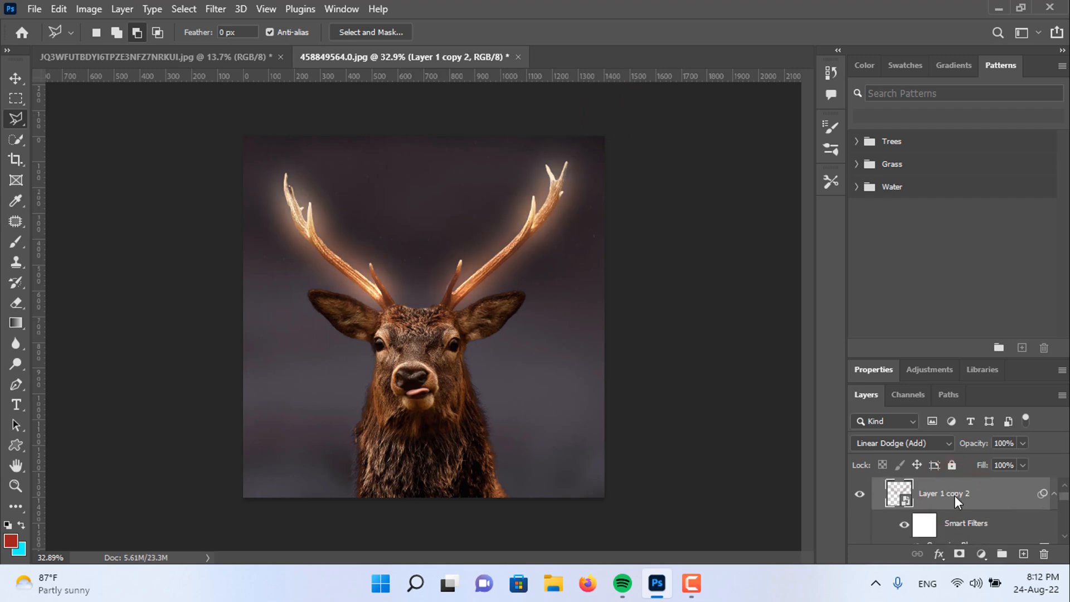
scroll(955, 496, down, 1)
click(954, 525)
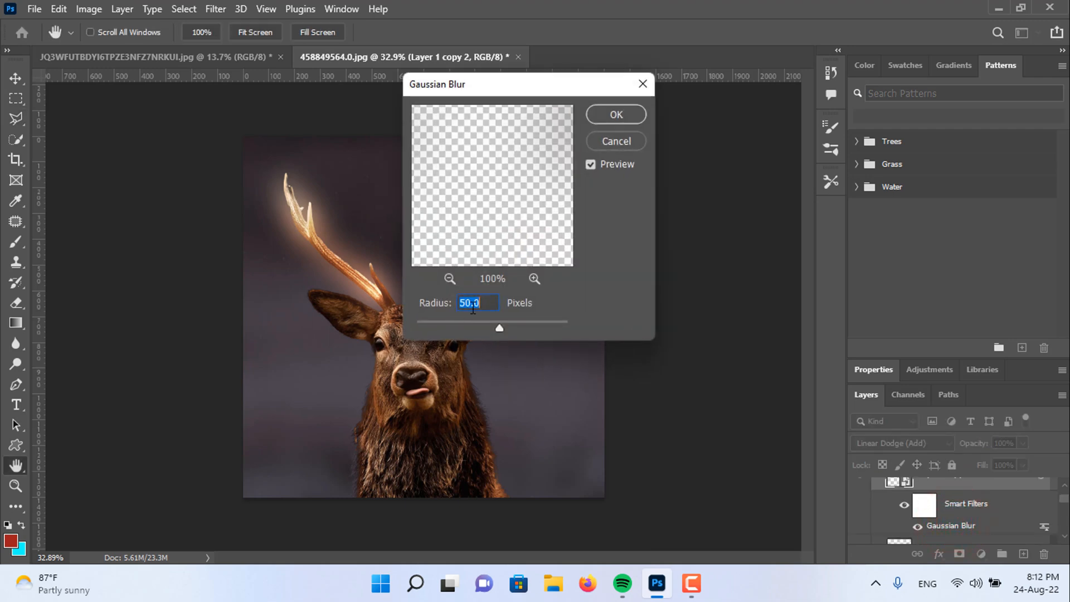
click(474, 302)
text(110)
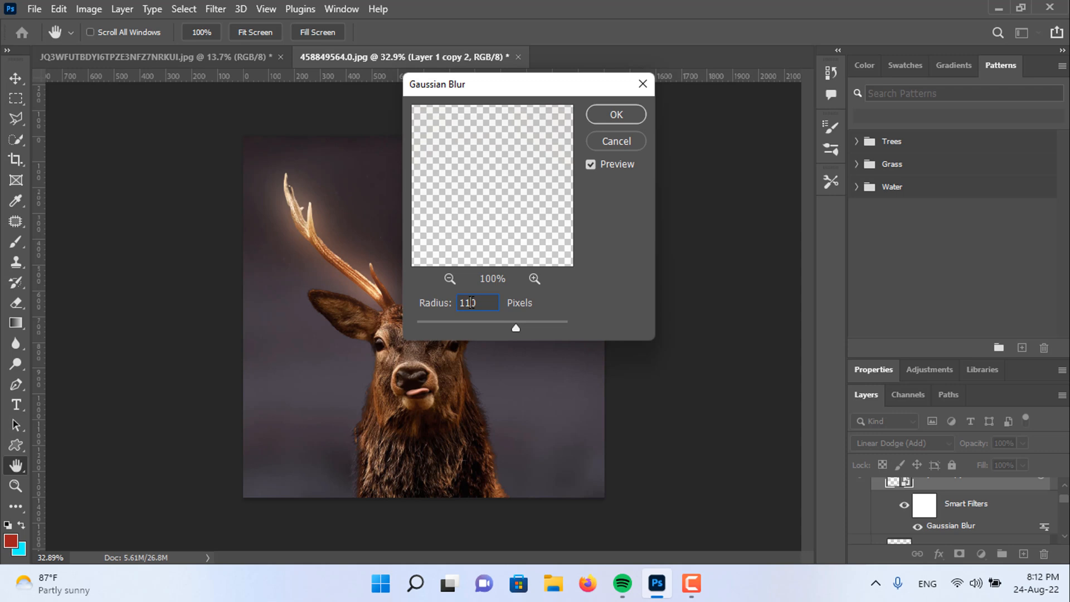
key(BackSpace)
text(0)
click(618, 114)
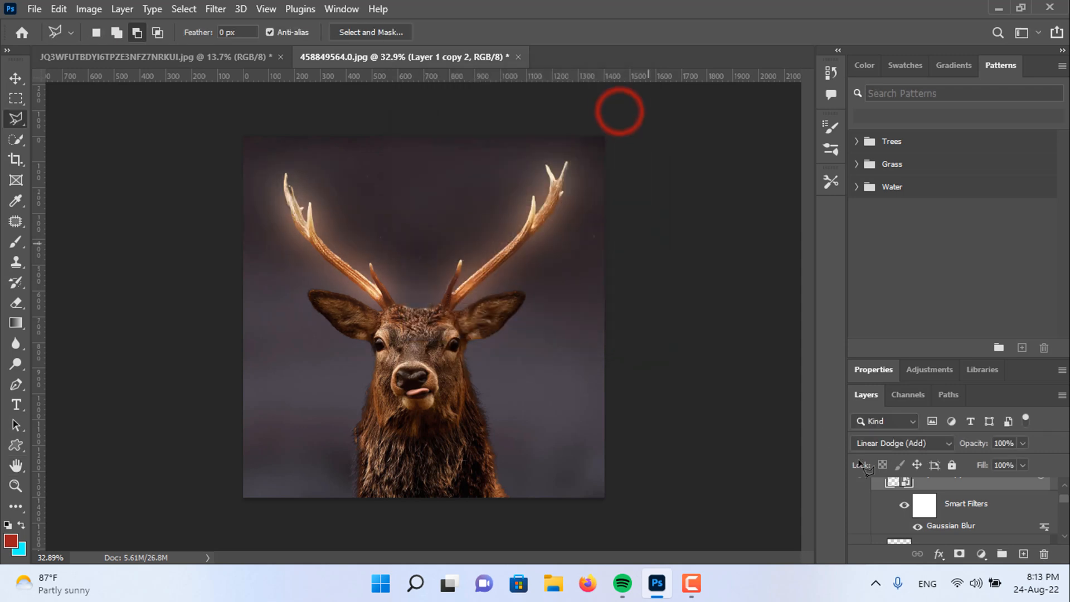
scroll(956, 503, up, 3)
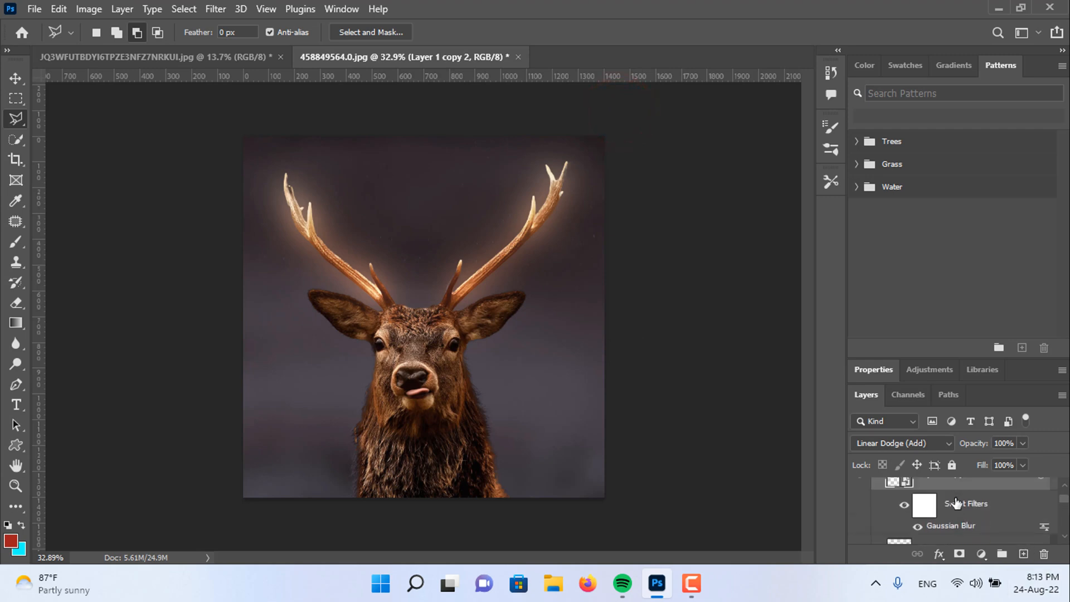
scroll(962, 517, down, 1)
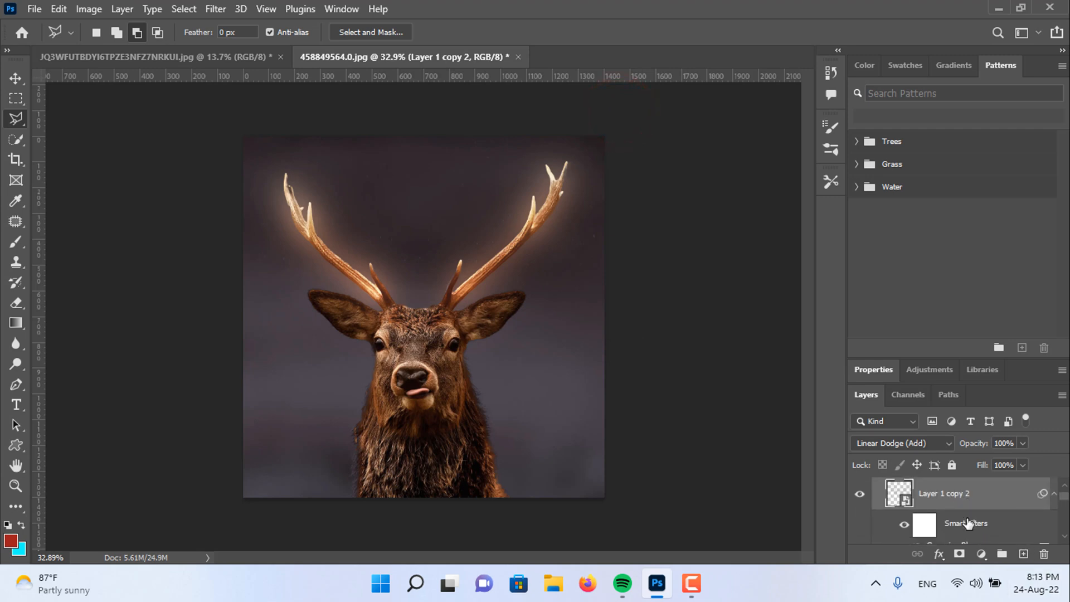
scroll(984, 535, down, 1)
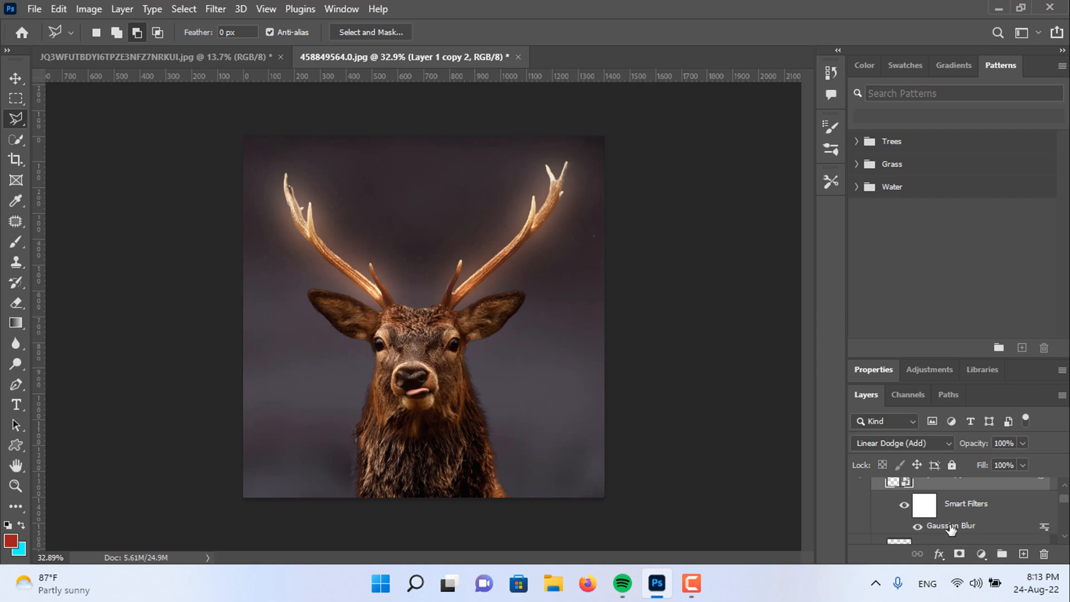
double_click(950, 526)
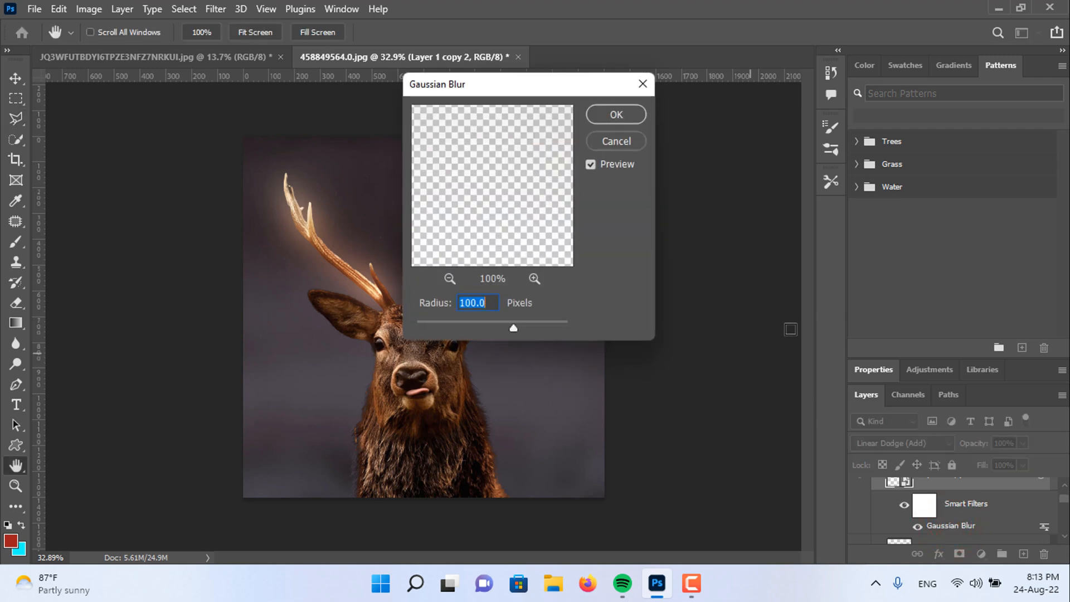
click(644, 85)
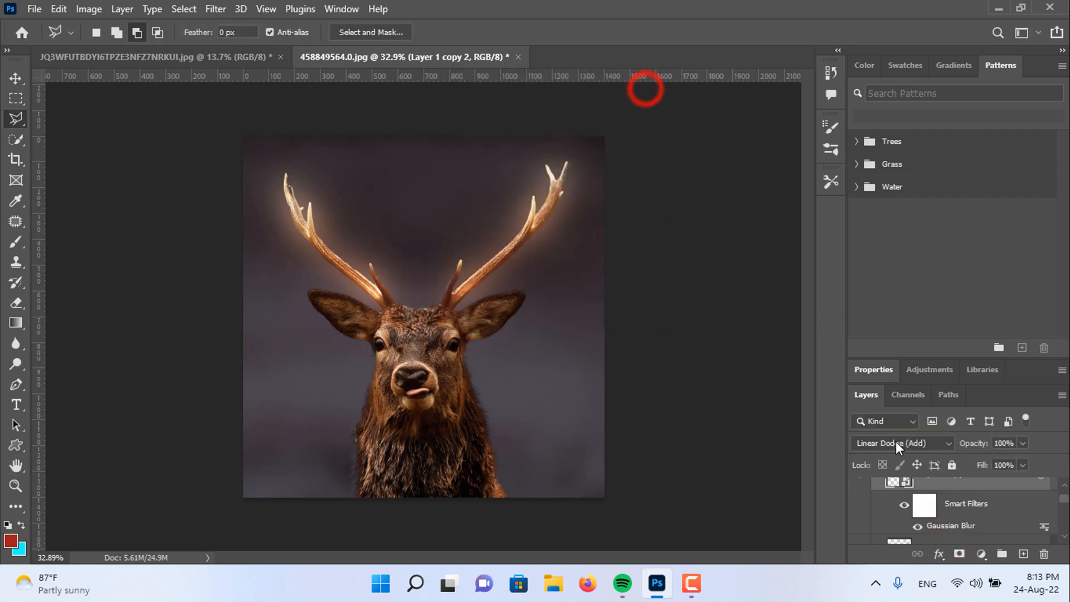
key(ctrl+g)
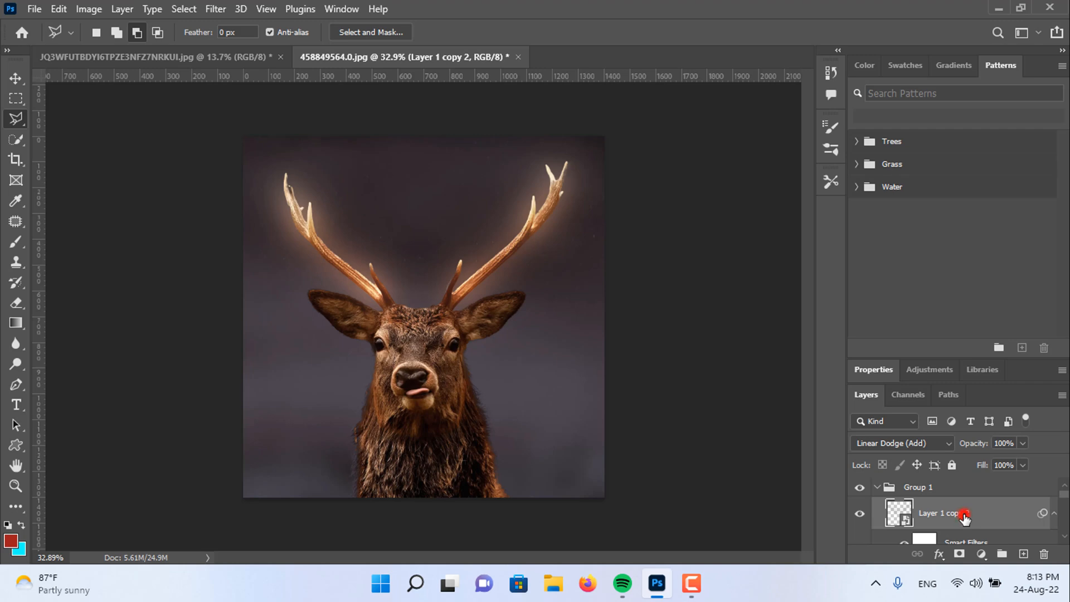
Step: Duplicate Layer 1 copy 2 and set the Gaussian Blur radius of the new copy to 250 pixels
click(965, 515)
key(ctrl+j)
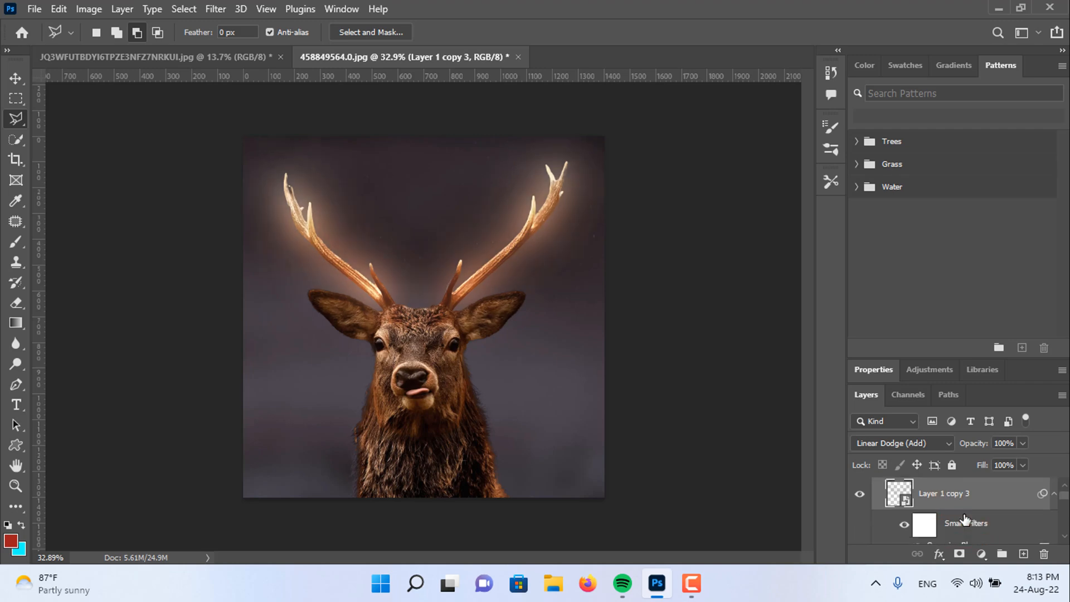
scroll(966, 520, down, 1)
double_click(951, 526)
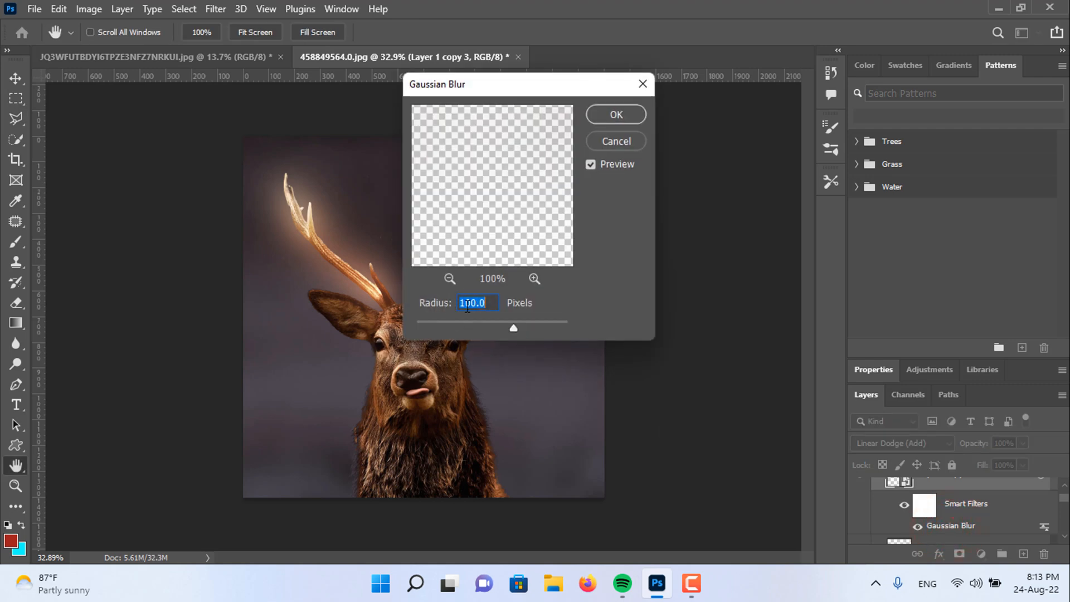
click(466, 306)
key(BackSpace)
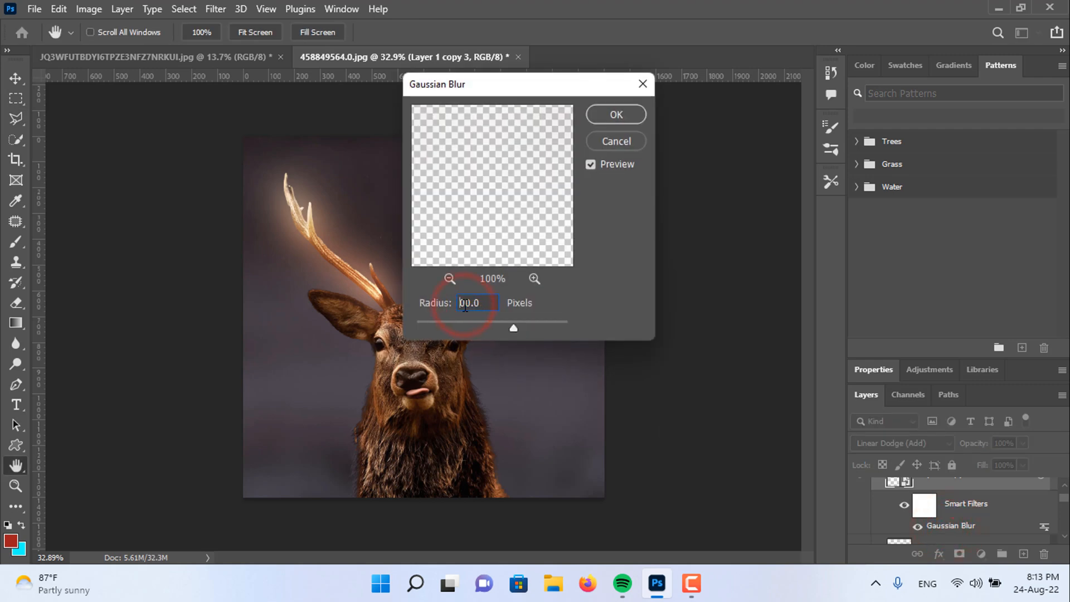
text(2)
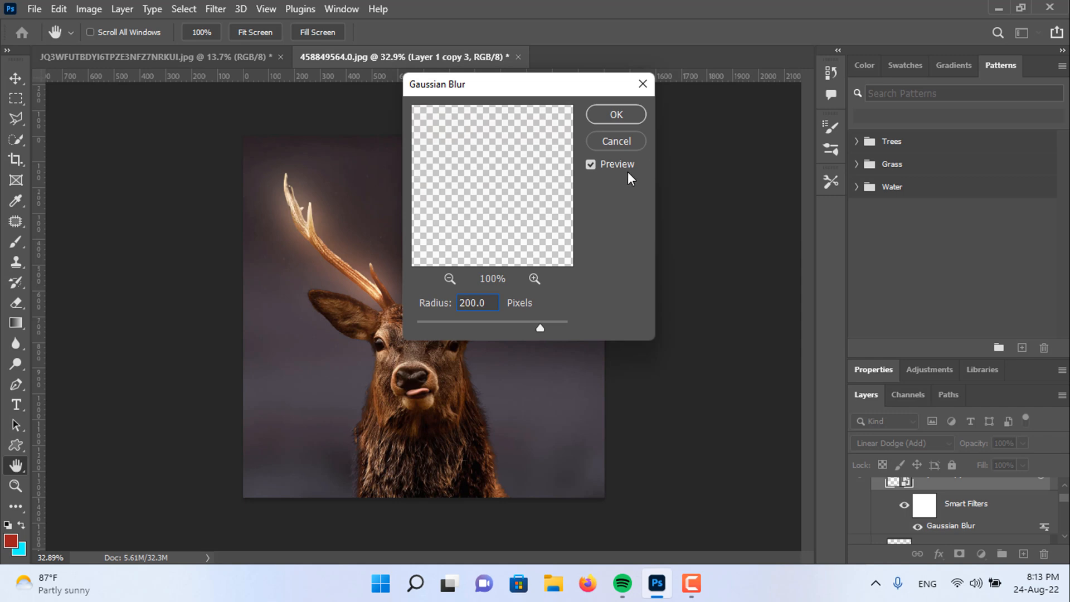
click(472, 301)
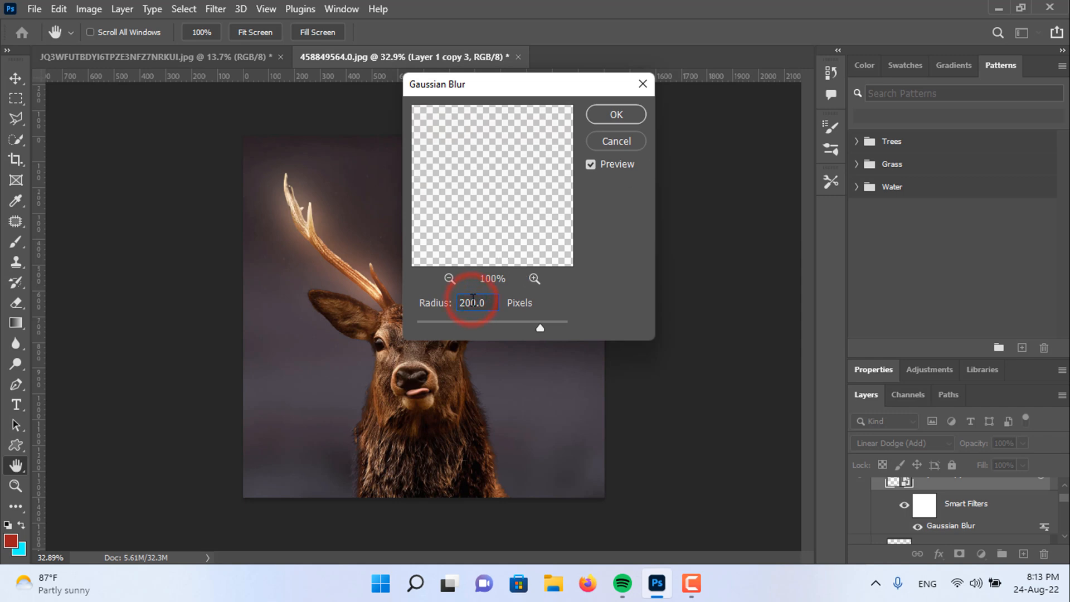
key(BackSpace)
text(5)
click(615, 115)
key(l)
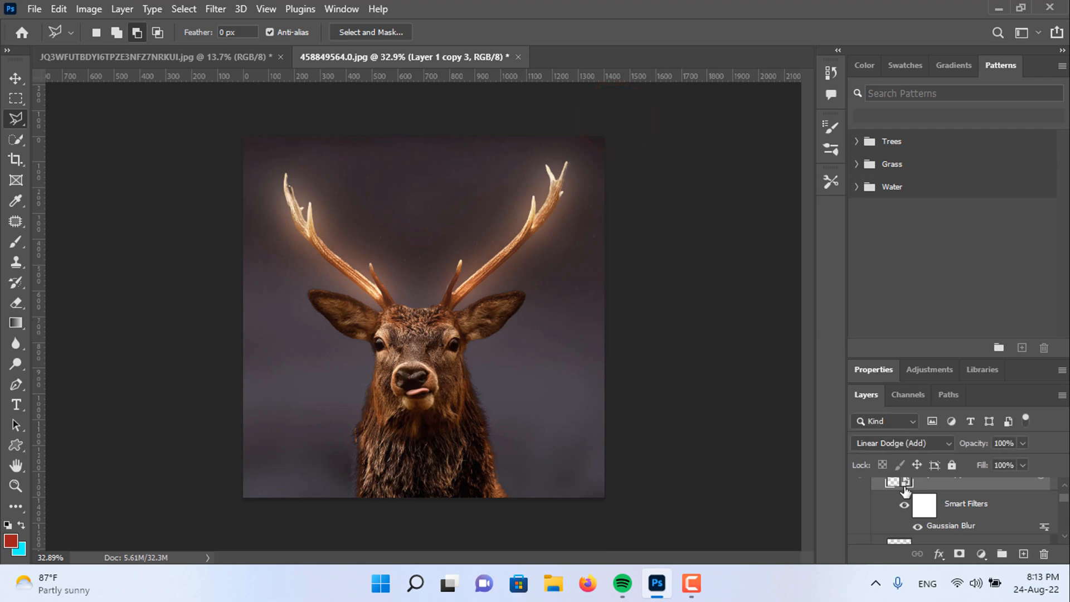
Step: Duplicate Layer 1 copy 3 and set the Gaussian Blur radius of the new copy to 500 pixels
scroll(954, 516, up, 1)
click(940, 494)
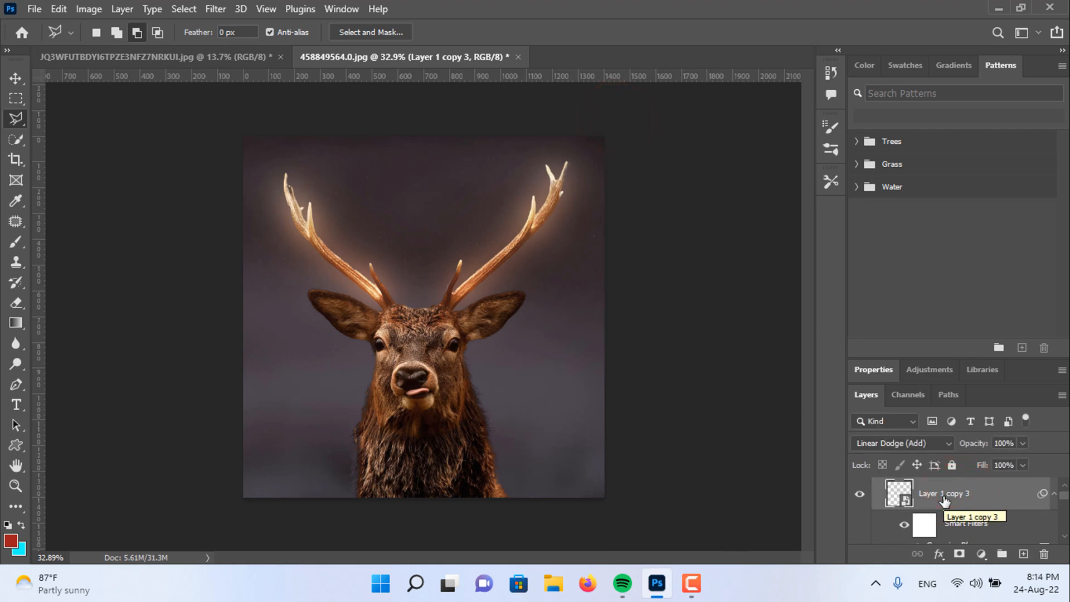
key(ctrl+j)
scroll(947, 519, down, 1)
click(959, 527)
double_click(959, 527)
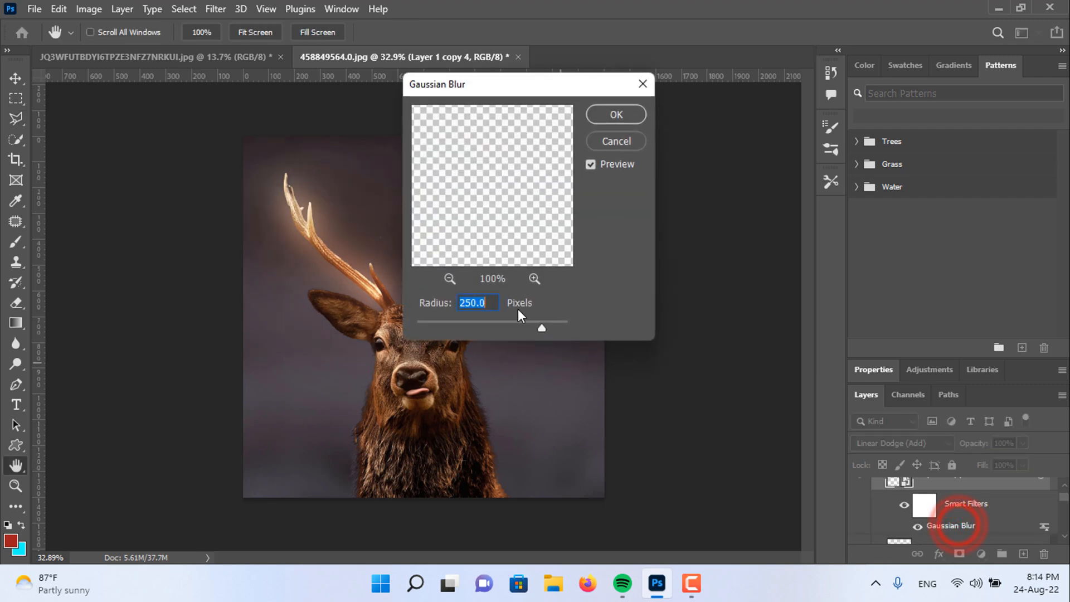
click(465, 303)
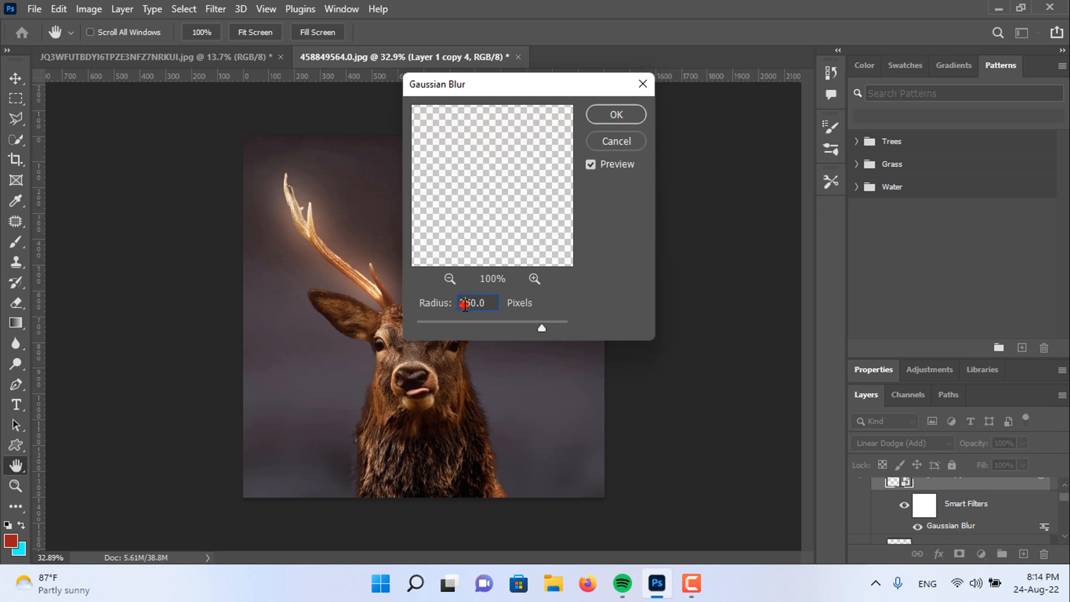
key(BackSpace)
click(470, 304)
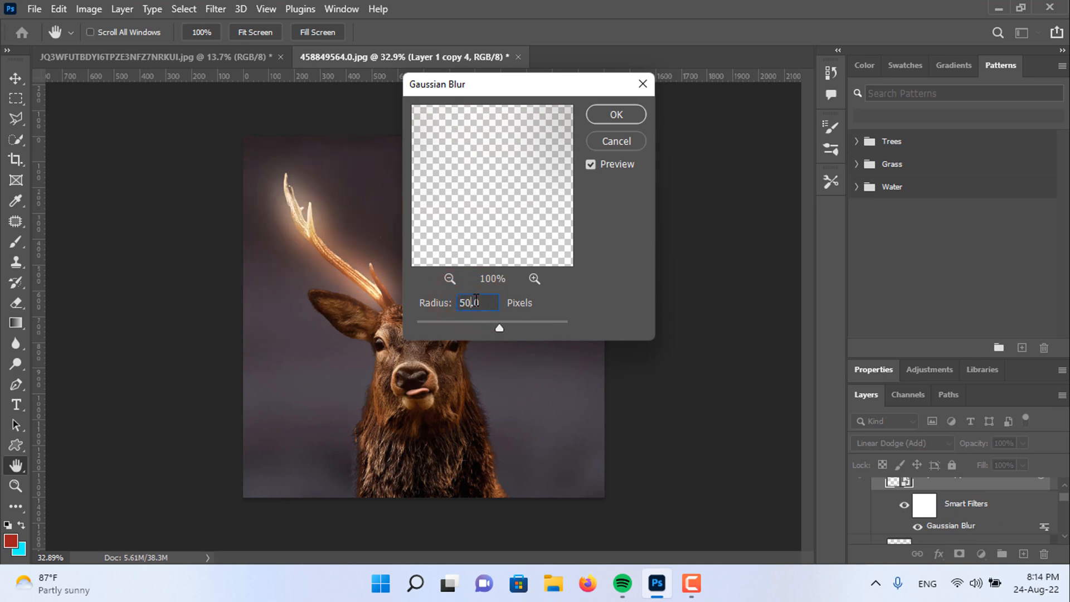
text(0)
click(618, 115)
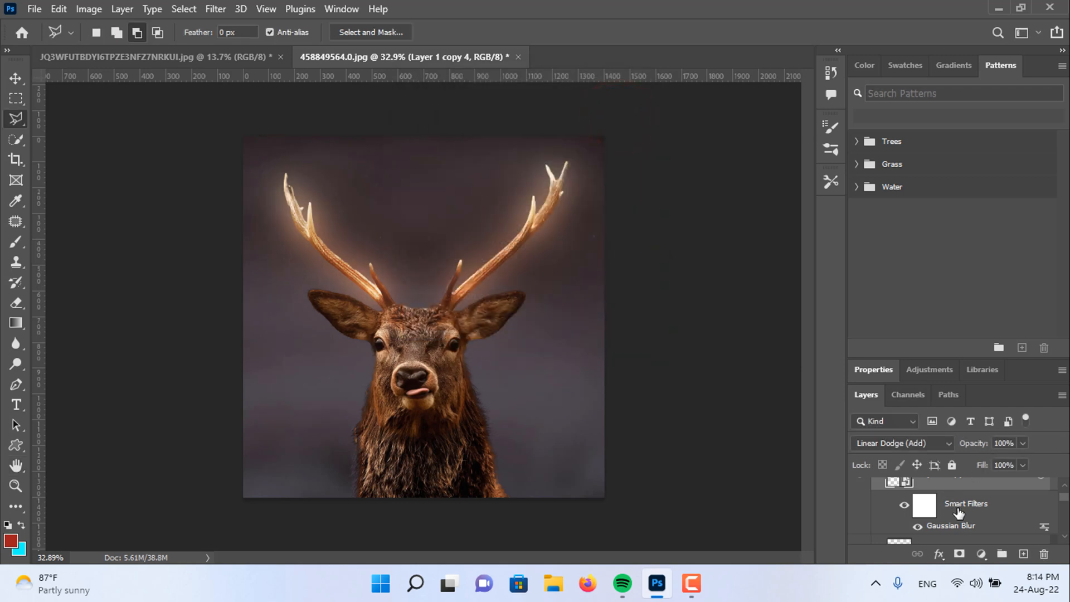
Step: Collapse Group 1 and toggle its visibility to compare the image with and without the antler glow
scroll(959, 510, up, 2)
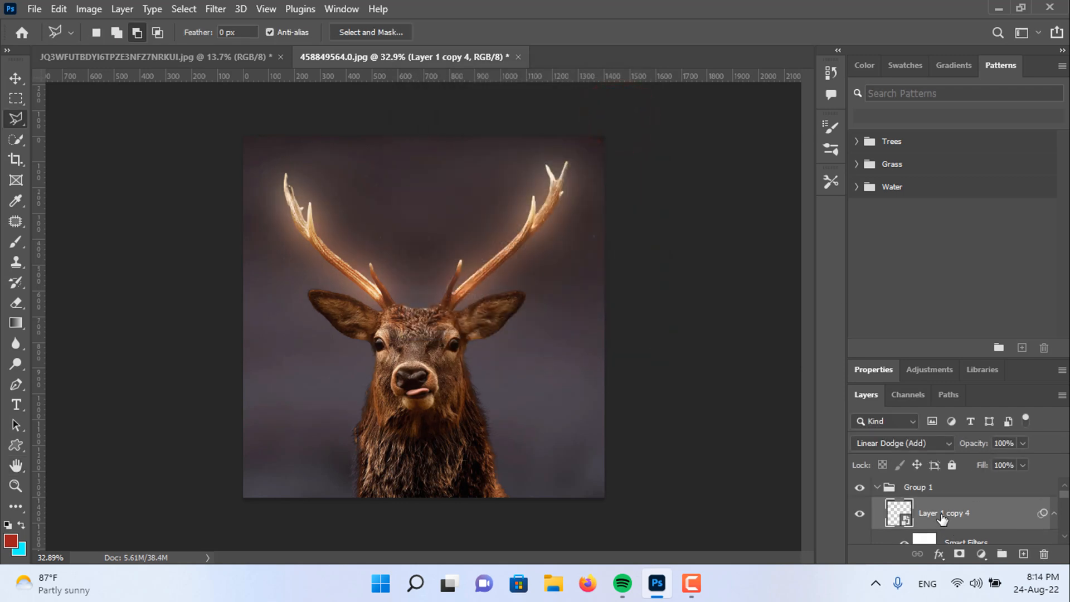
click(876, 489)
click(861, 488)
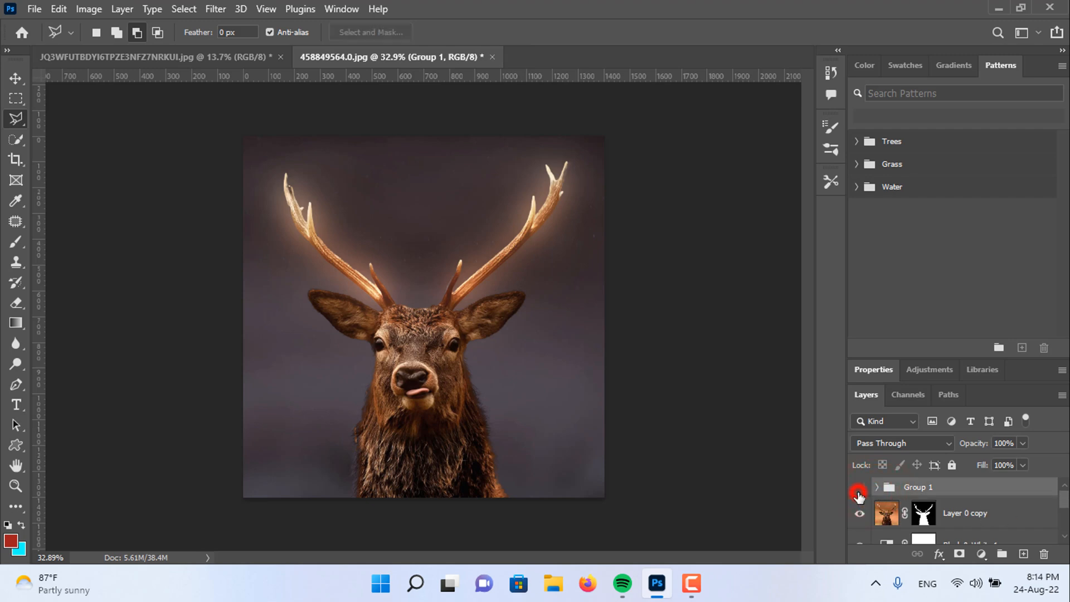
click(860, 488)
click(860, 488)
click(860, 489)
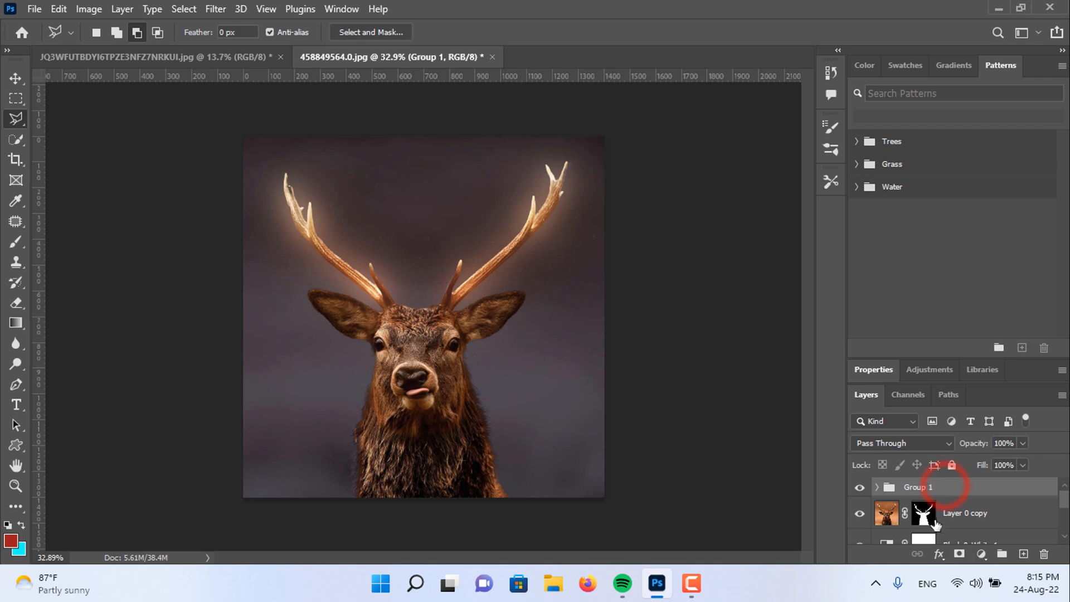
Step: Add a Hue/Saturation adjustment layer above Group 1 and clip it to the group
click(981, 554)
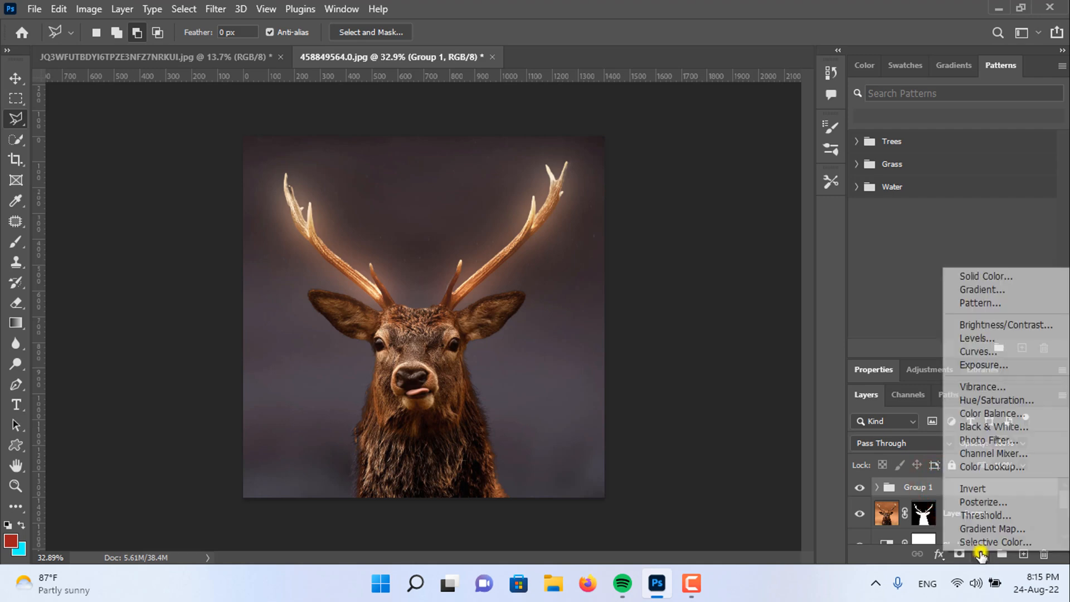
click(988, 401)
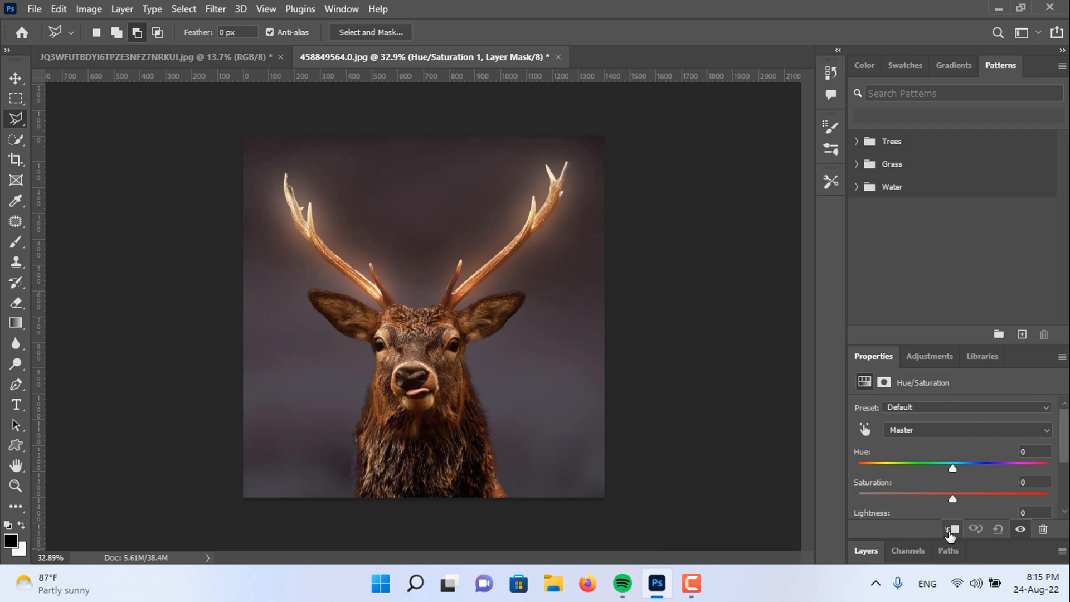
click(950, 533)
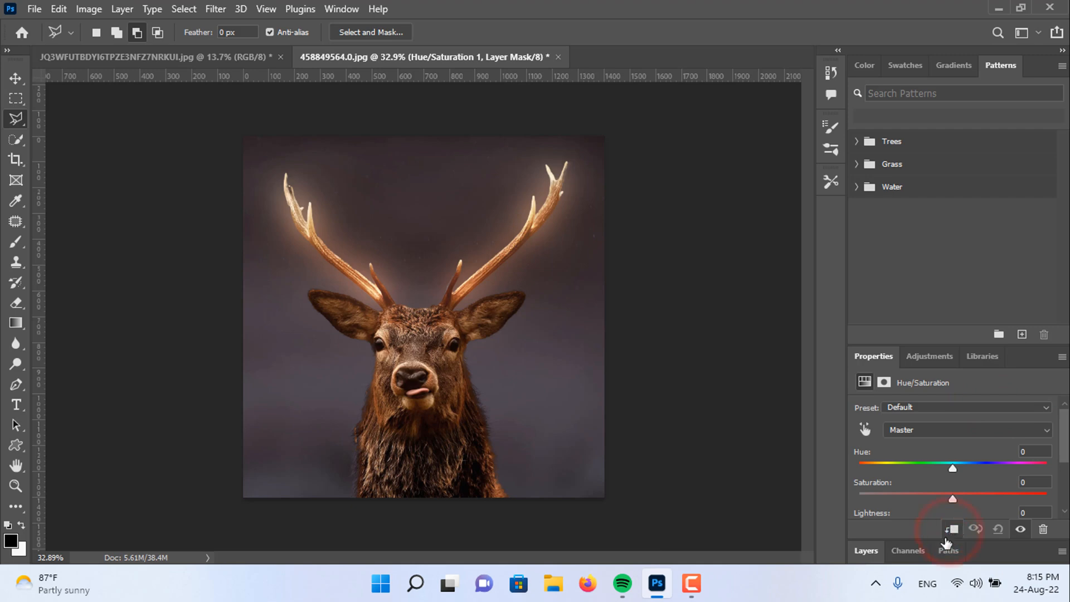
click(872, 548)
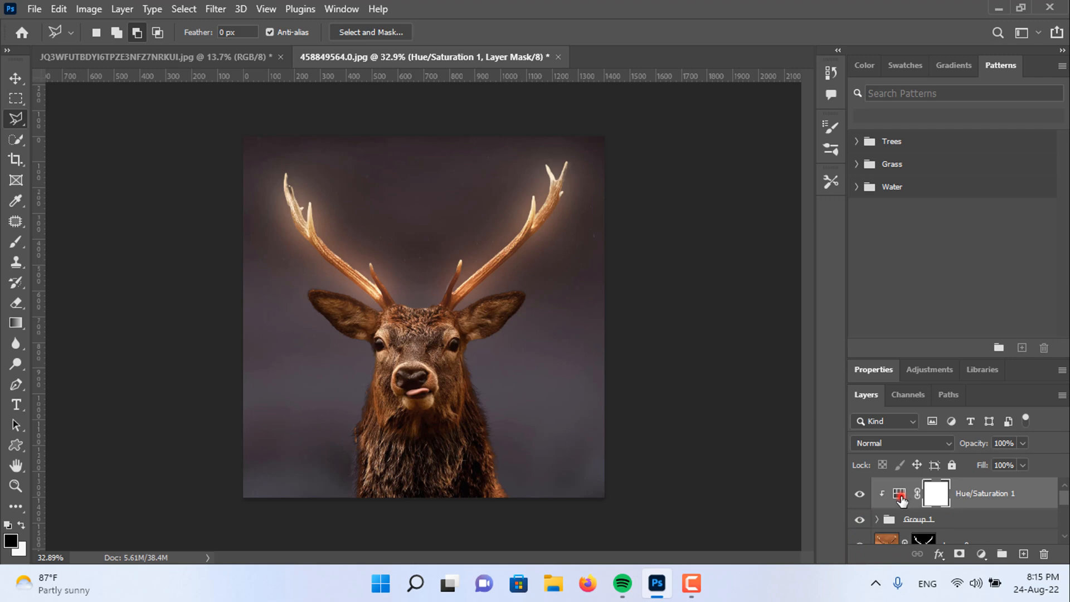
Step: Recolor the antler glow red by setting the Hue/Saturation adjustment's hue to -26 and saturation to +46
click(901, 496)
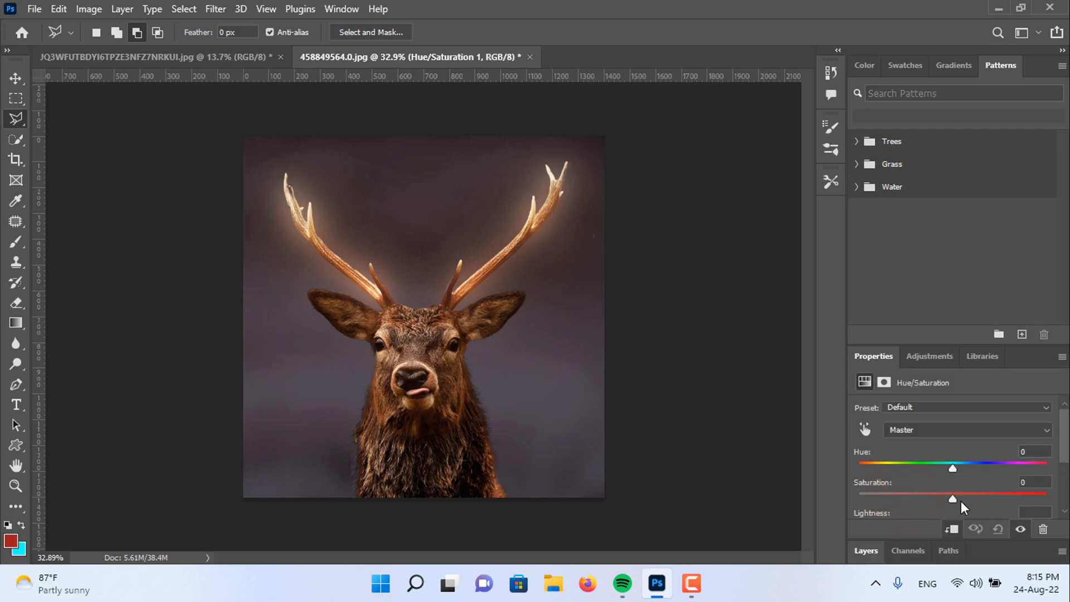
drag(951, 497, 885, 464)
mouse_move(984, 498)
mouse_down()
mouse_move(884, 493)
mouse_move(993, 496)
mouse_up()
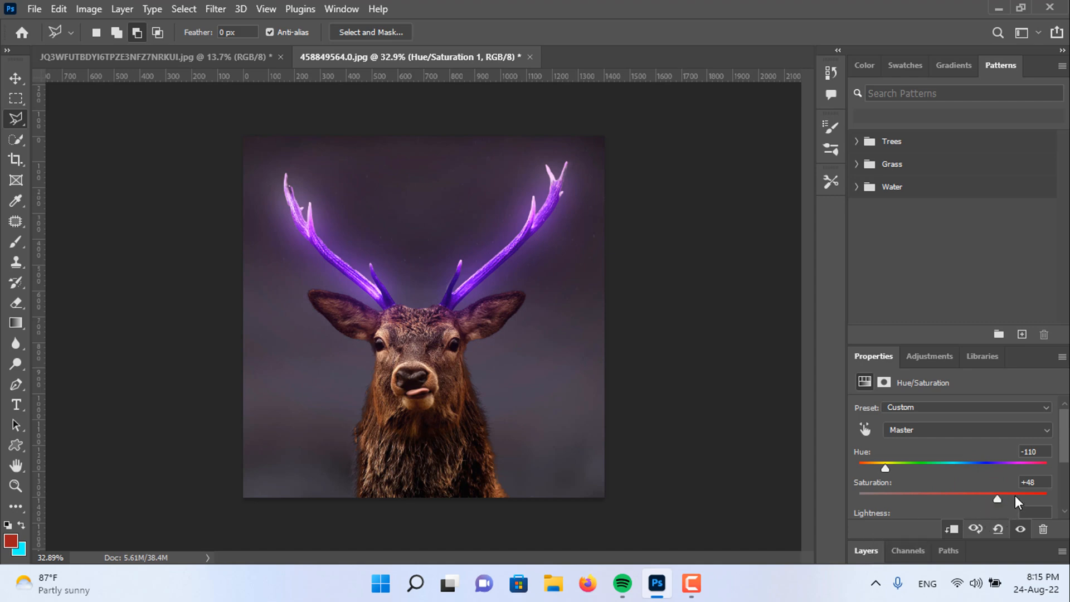
mouse_move(998, 499)
mouse_down()
mouse_move(1016, 498)
mouse_move(996, 495)
mouse_up()
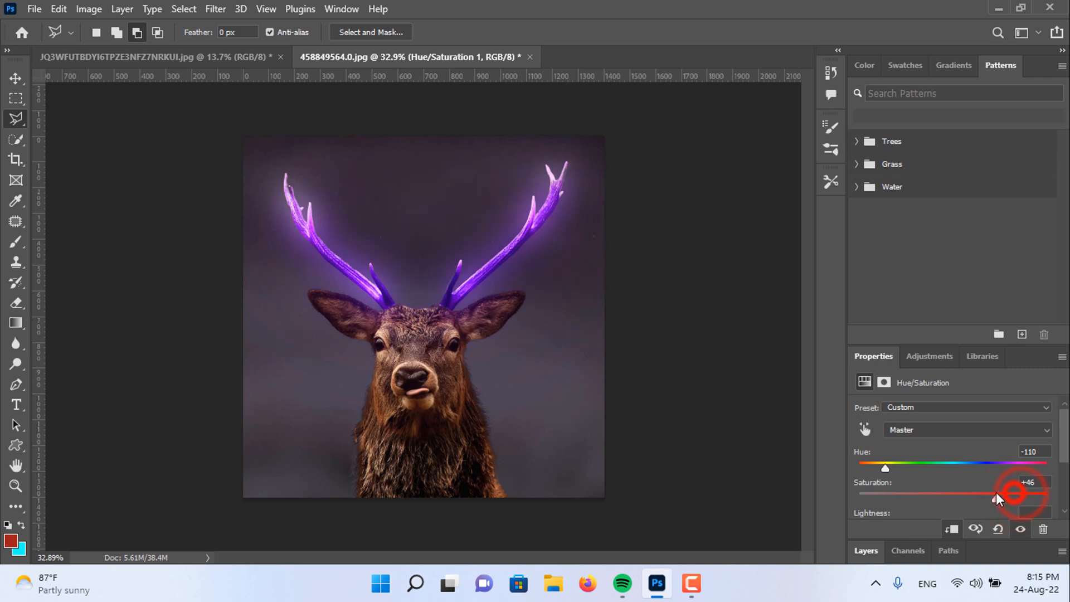
click(929, 463)
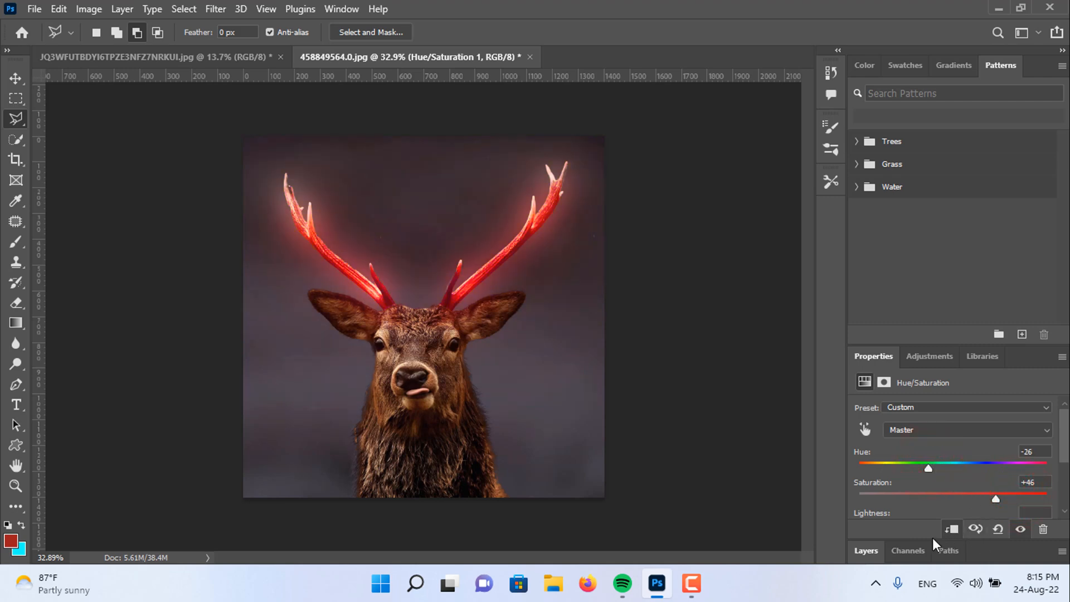
click(863, 550)
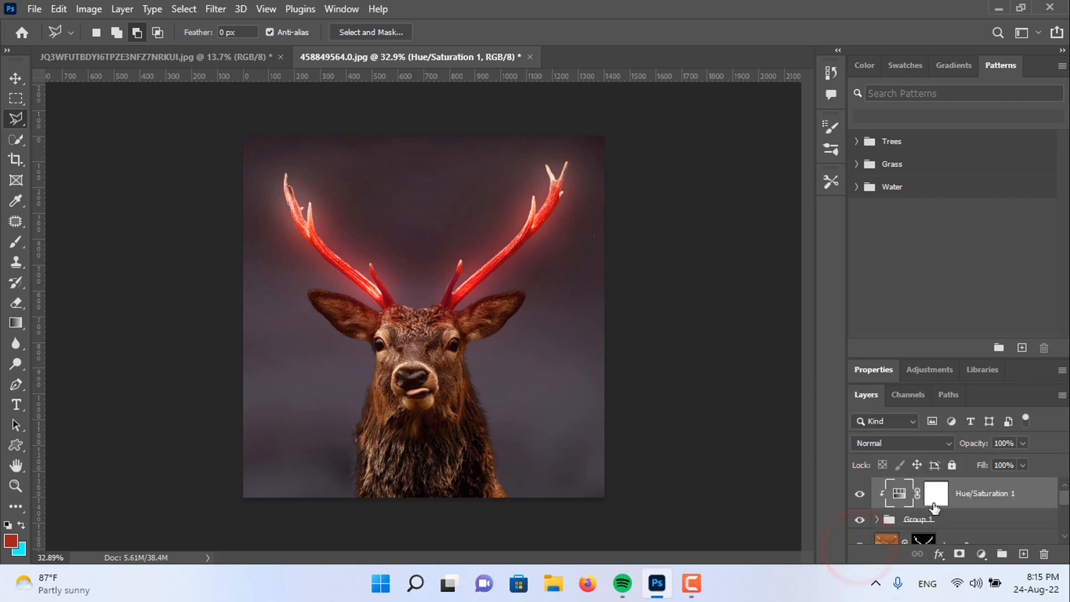
Step: Add a Curves adjustment layer above the masked deer layer, Layer 0 copy, and clip it to that layer
click(926, 487)
scroll(928, 487, up, 1)
click(886, 513)
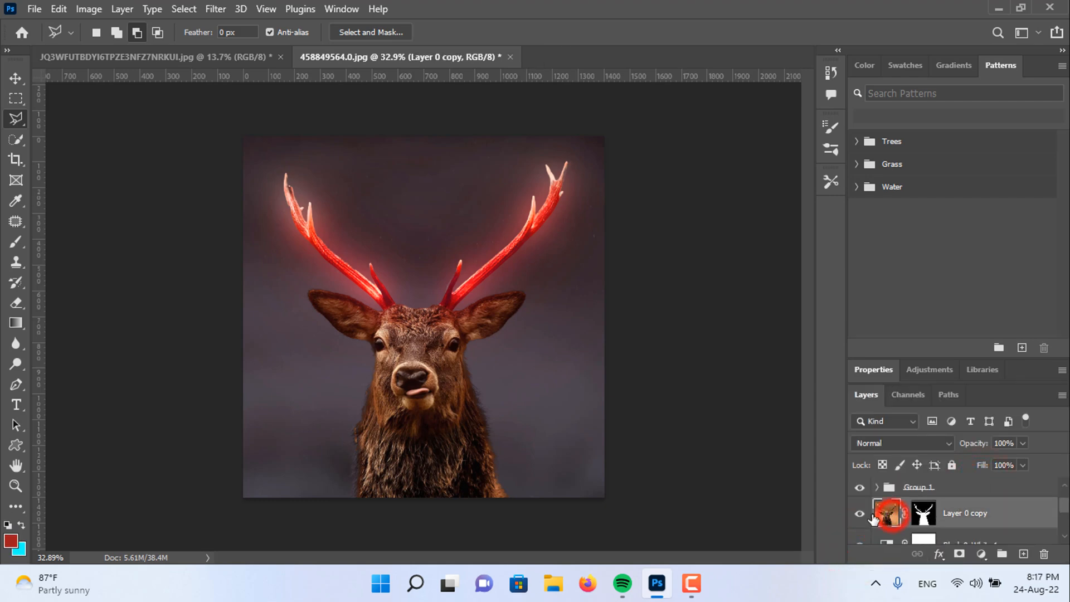
click(862, 515)
click(861, 515)
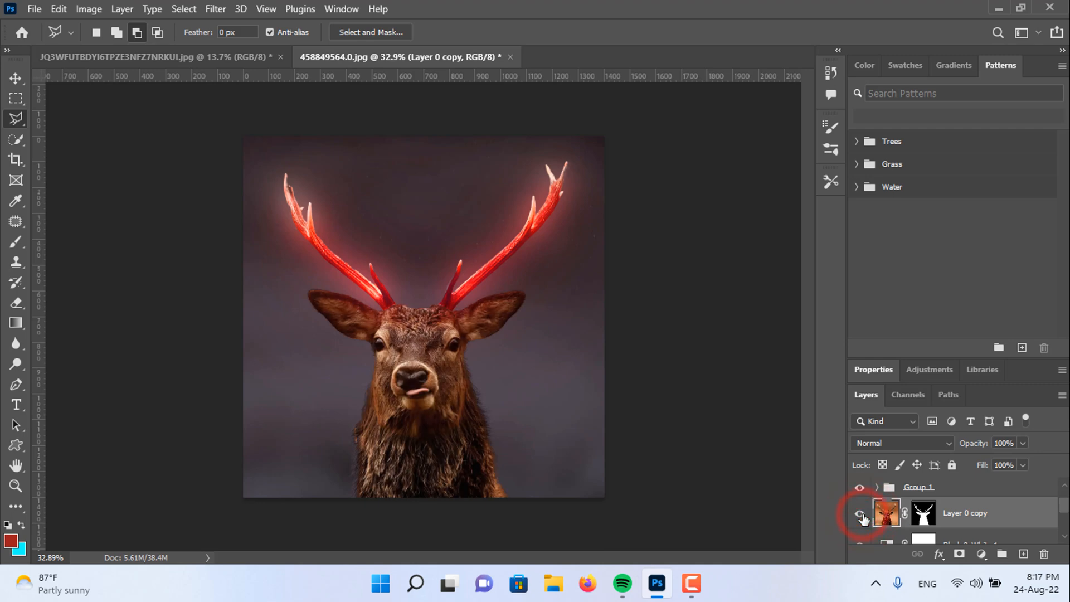
click(982, 554)
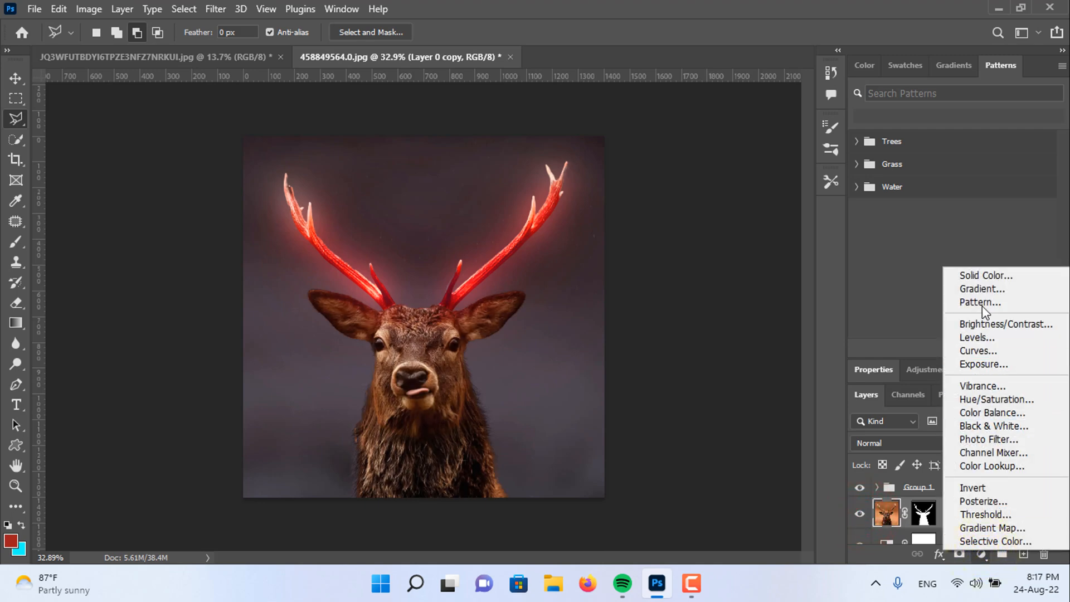
click(983, 350)
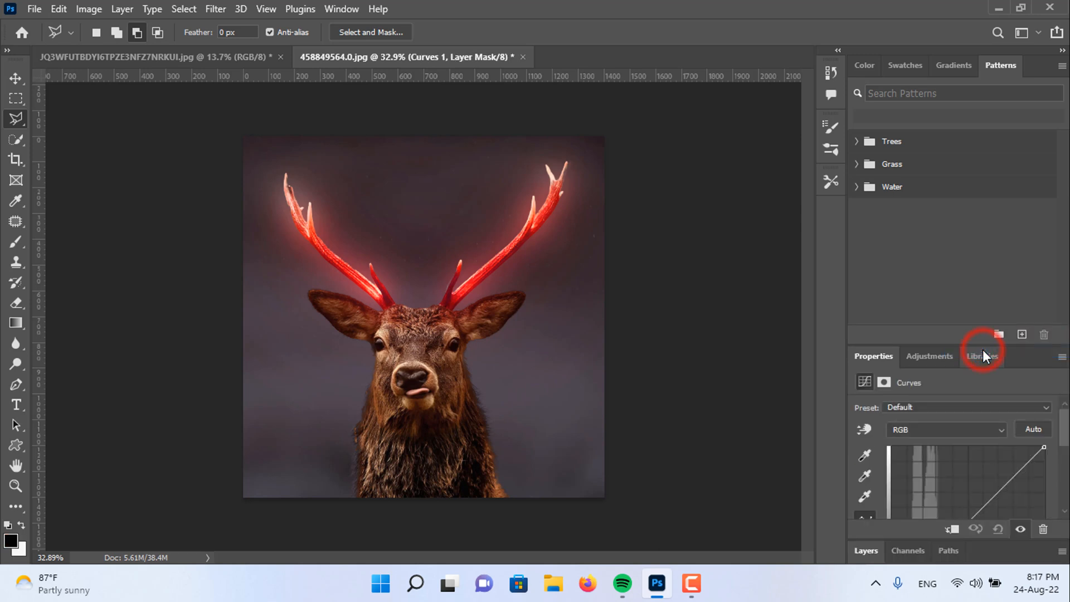
click(952, 531)
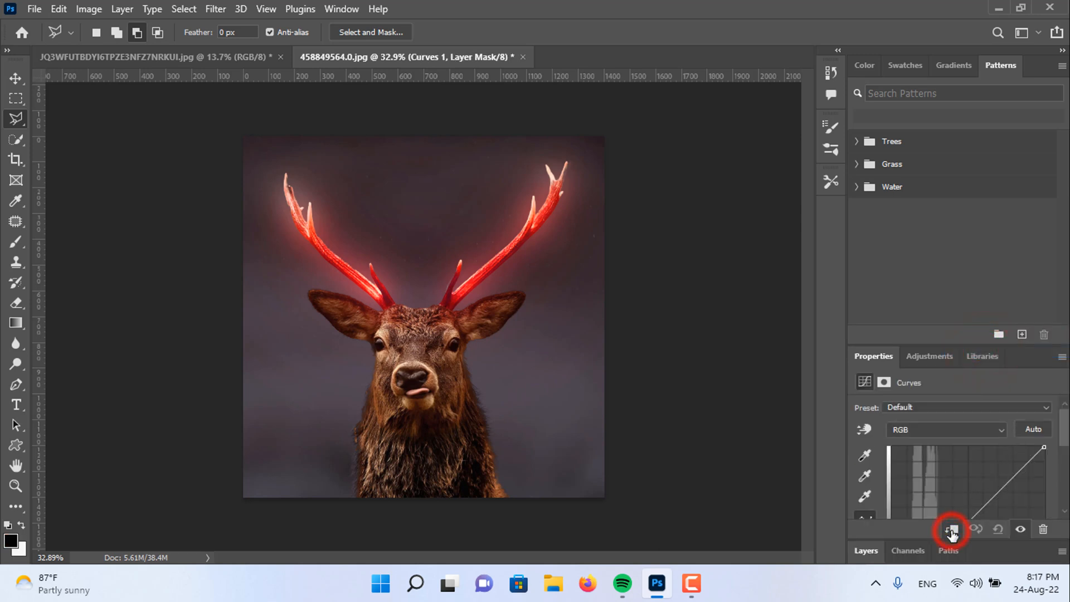
Step: Shape the RGB curve into an S by lowering a shadow point and raising a midtone point to boost the deer's contrast
scroll(957, 507, down, 3)
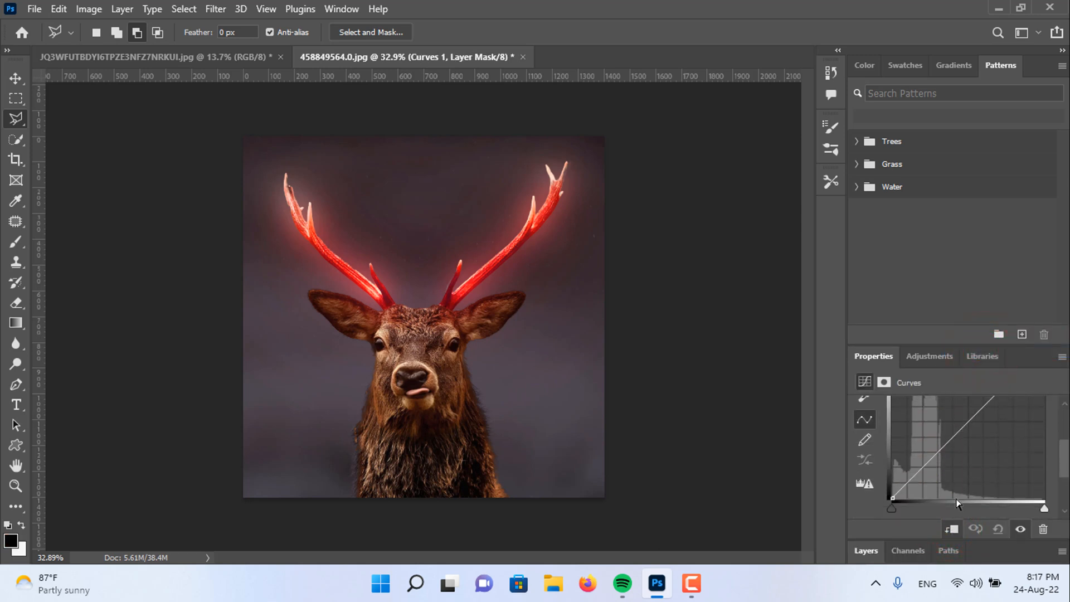
mouse_move(906, 481)
mouse_down()
mouse_move(915, 490)
mouse_move(909, 475)
mouse_move(917, 481)
mouse_up()
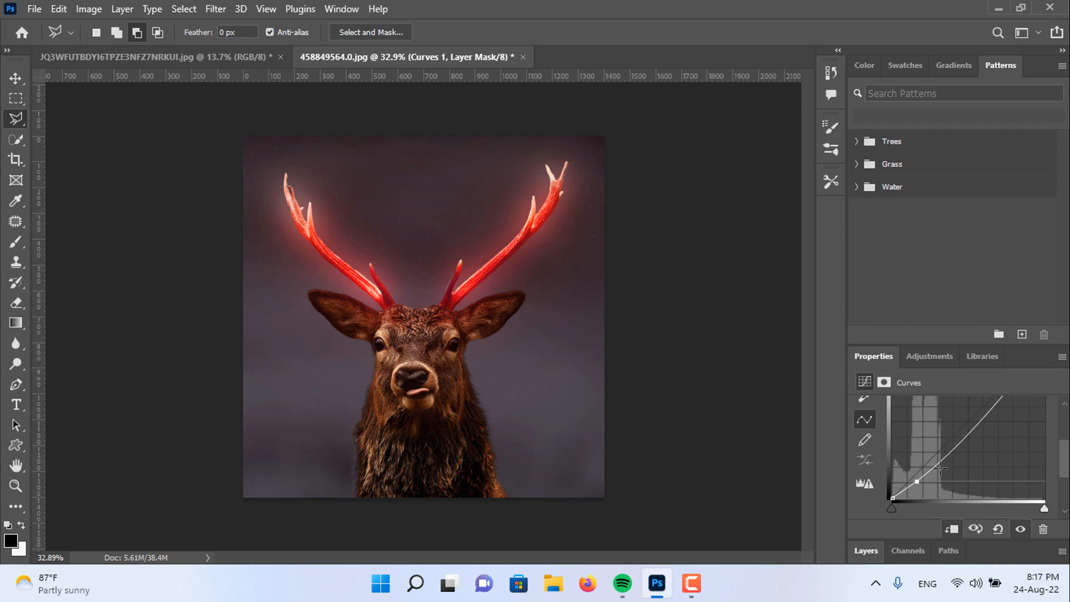
click(955, 446)
drag(955, 446, 948, 439)
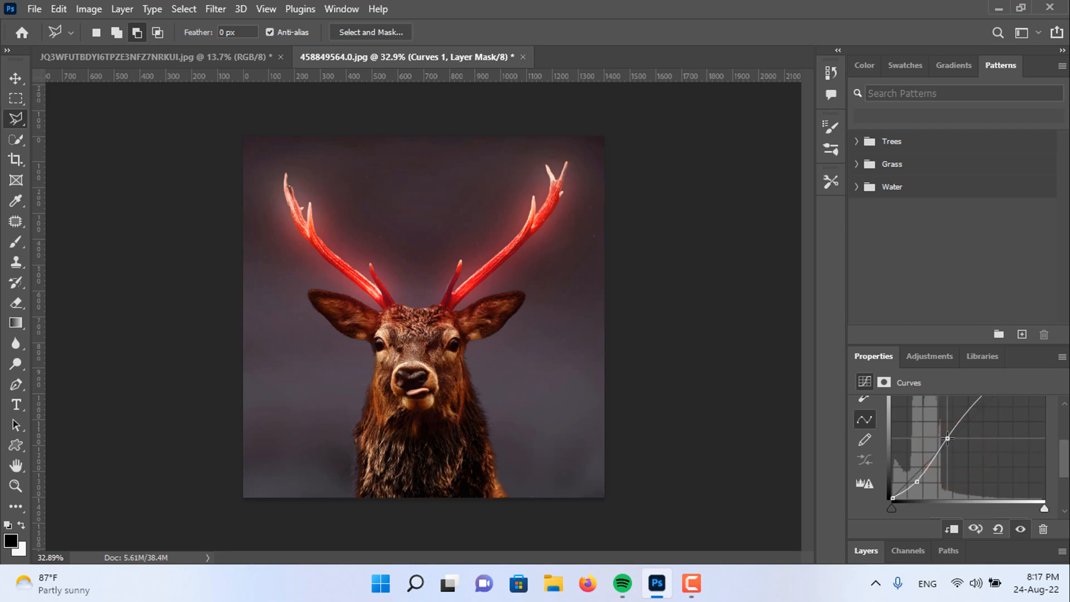